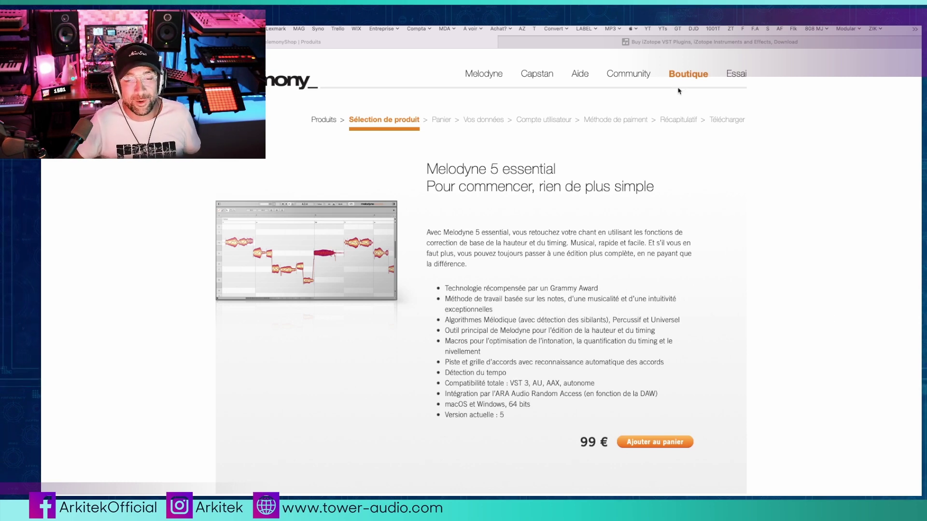
- Open the iZotope Ozone 10 product page and examine its editions and prices
left_click(651, 46)
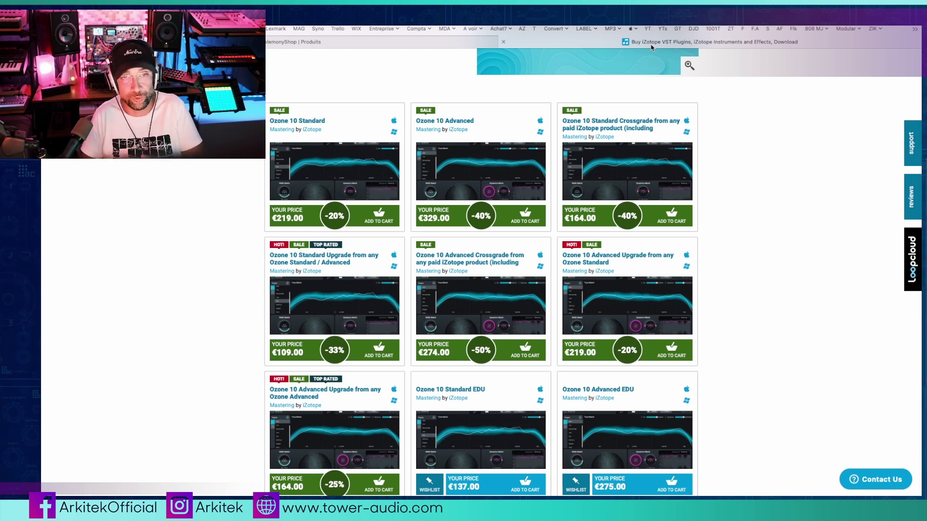
scroll(743, 155, "up", 5)
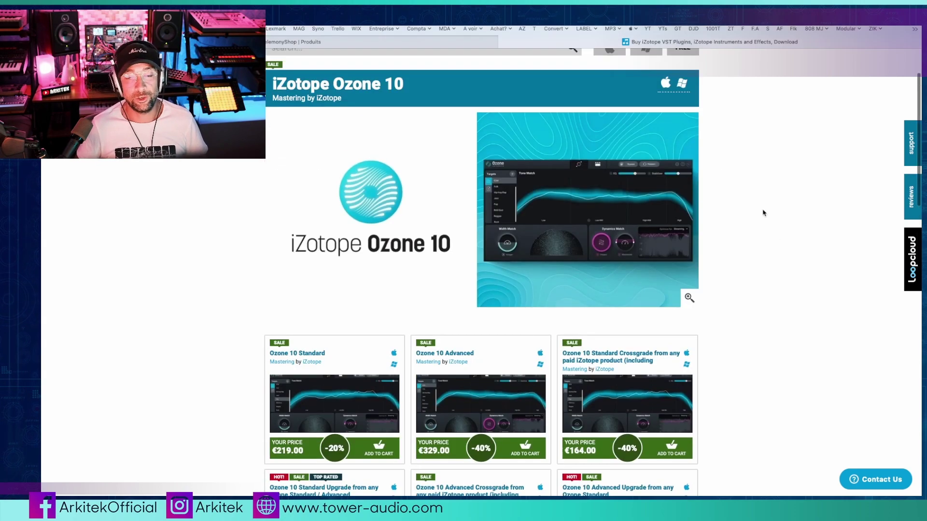
scroll(763, 211, "down", 4)
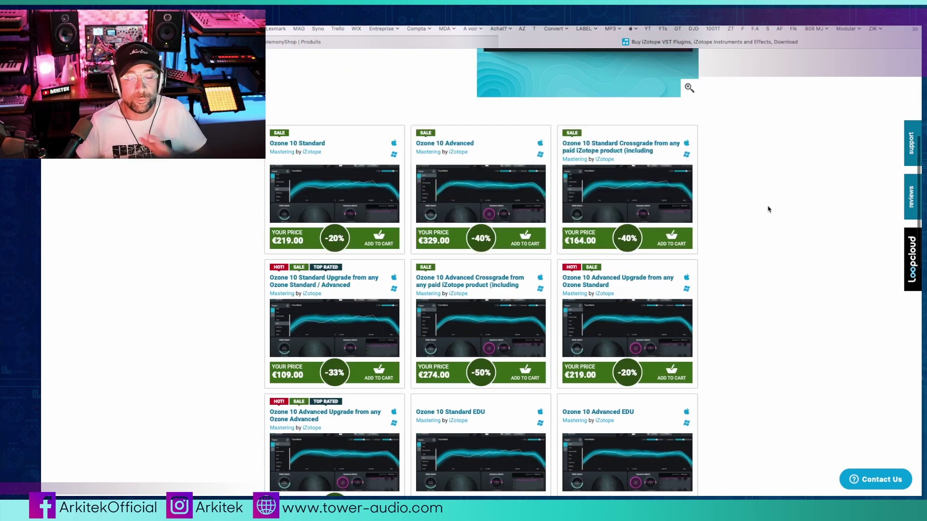
scroll(770, 209, "up", 5)
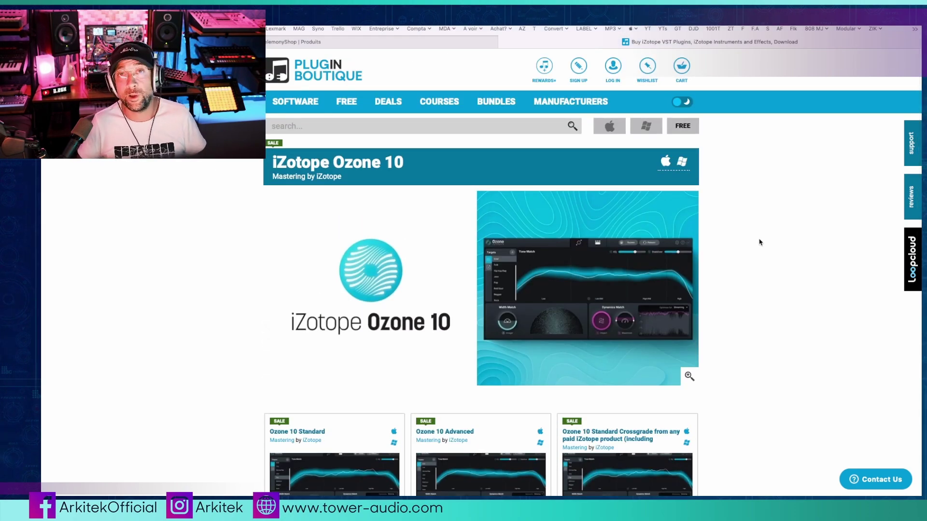
mouse_move(365, 252)
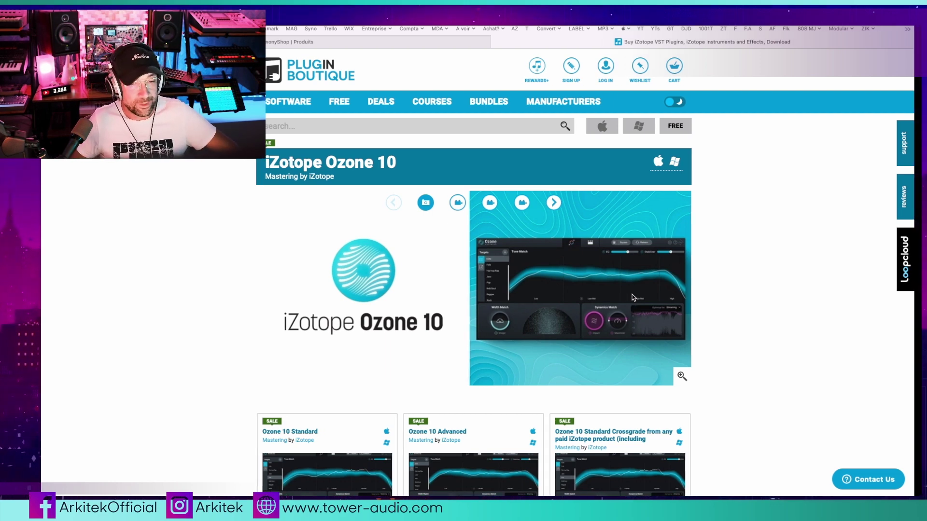
- Switch to Studio One and set the loop to arranger section 2, from bar 85 to bar 93
key("ctrl+Left")
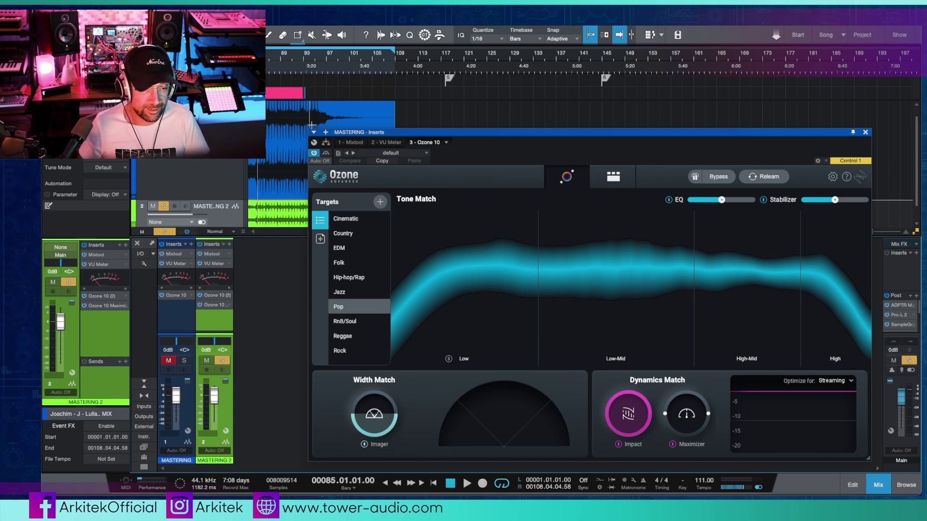
scroll(311, 125, "left", 5)
left_click(428, 95)
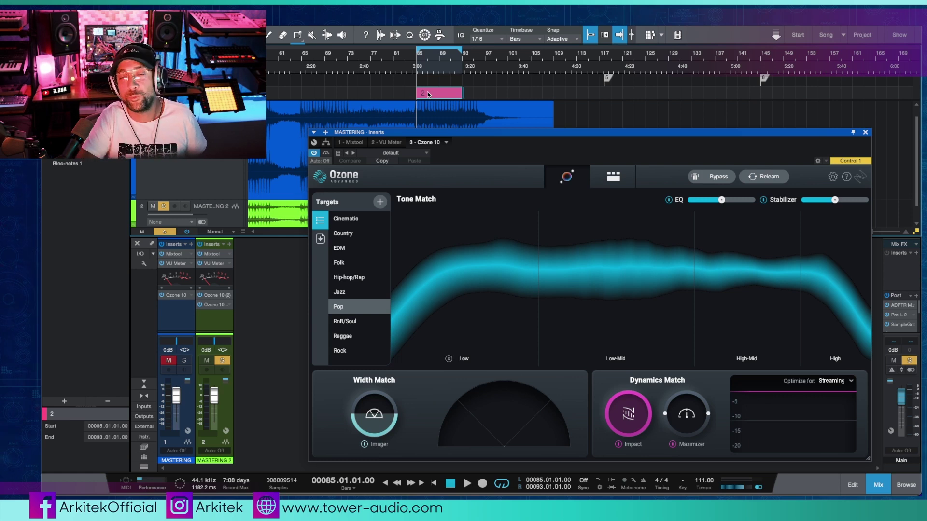
- Play the looped section and have Ozone relearn the mastering settings for the MASTERING track
scroll(517, 103, "left", 3)
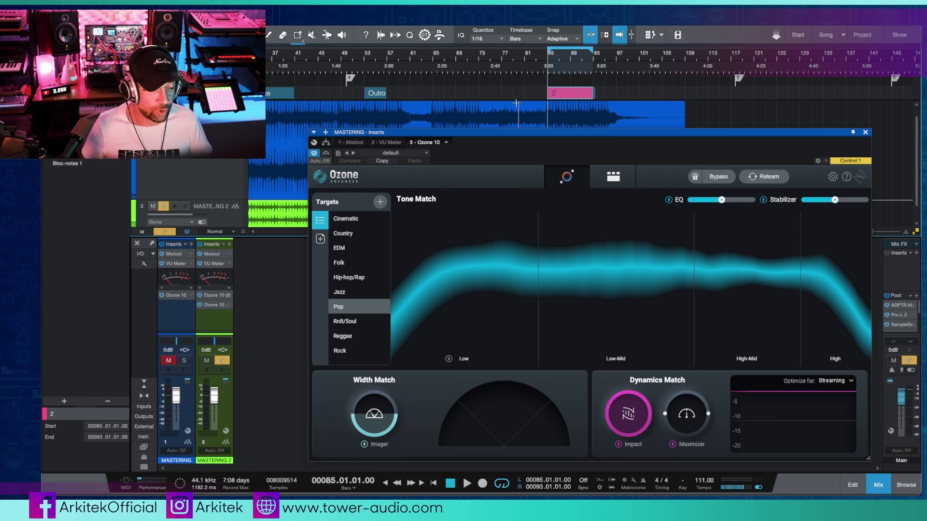
key("space")
left_click(767, 178)
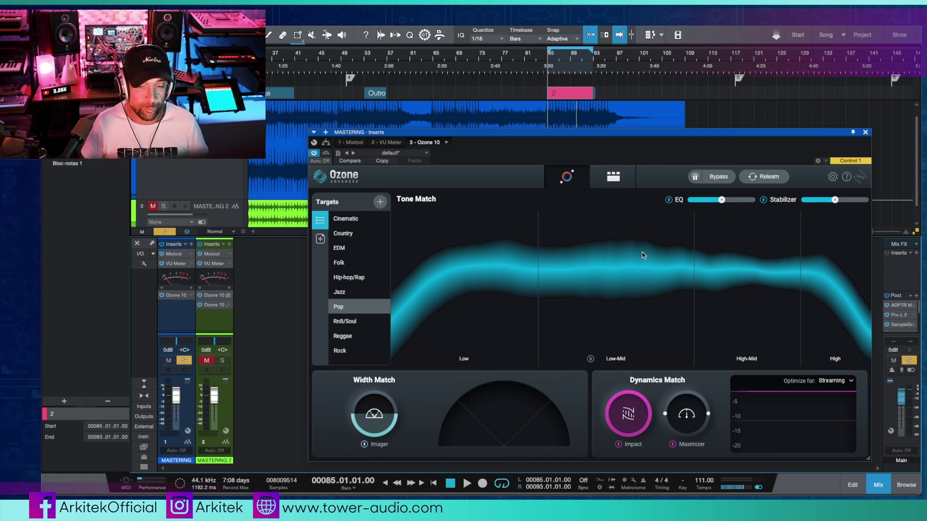
- Open Ozone's detailed module view and examine the Equalizer 1, Stabilizer and Impact settings
left_click(613, 176)
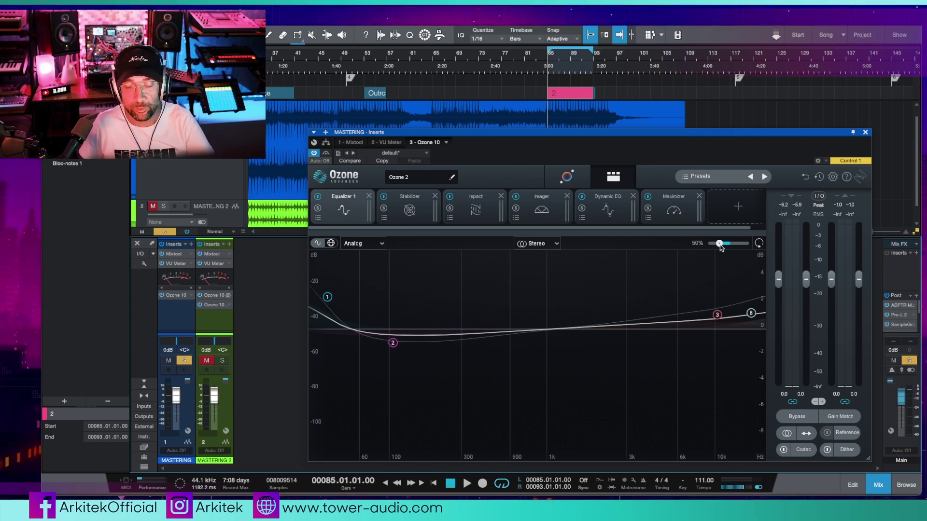
left_click(405, 205)
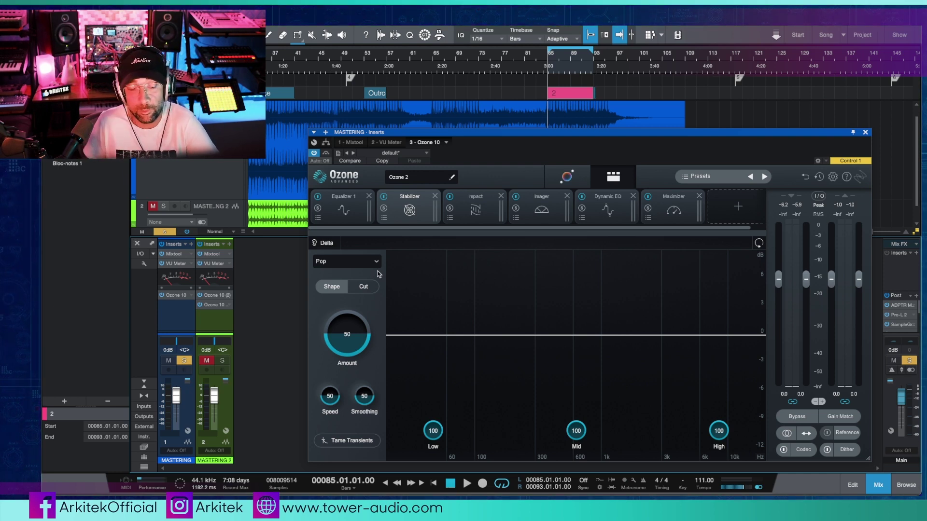
left_click(478, 204)
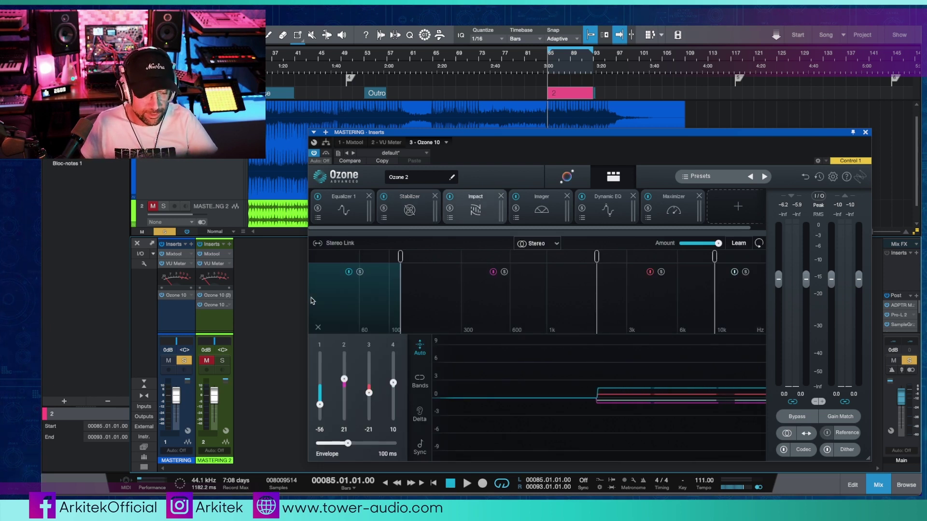
- Solo the lowest band of the Impact module and play the loop to audition it
left_click(360, 272)
key("space")
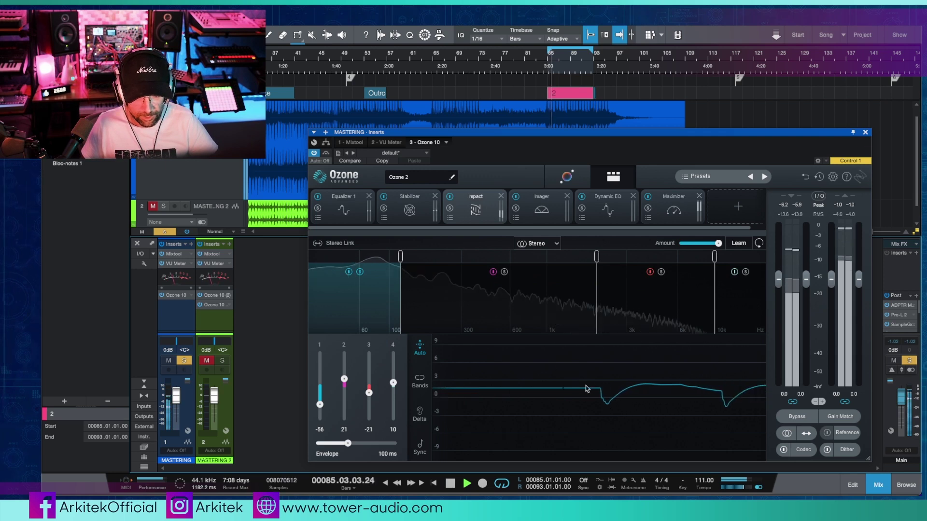
key("space")
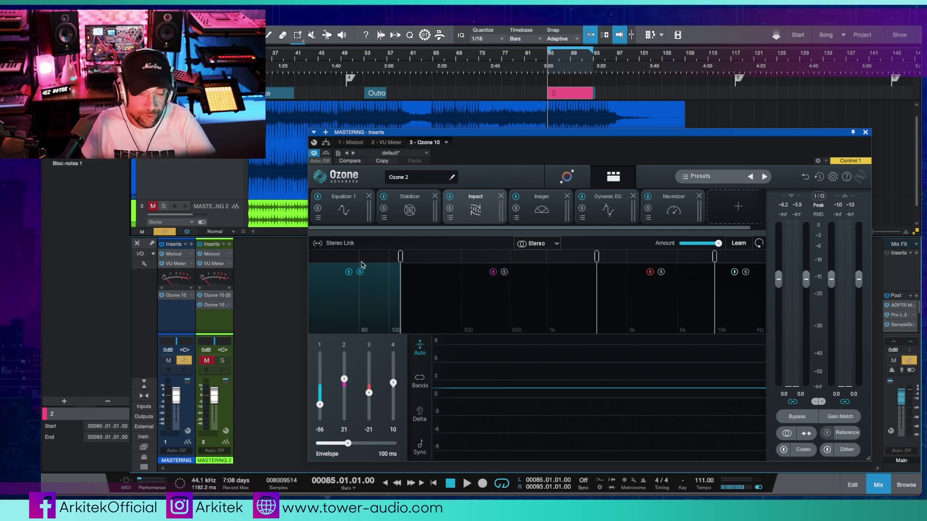
- Examine the Imager module's amount and its stereo width for each band
left_click(538, 208)
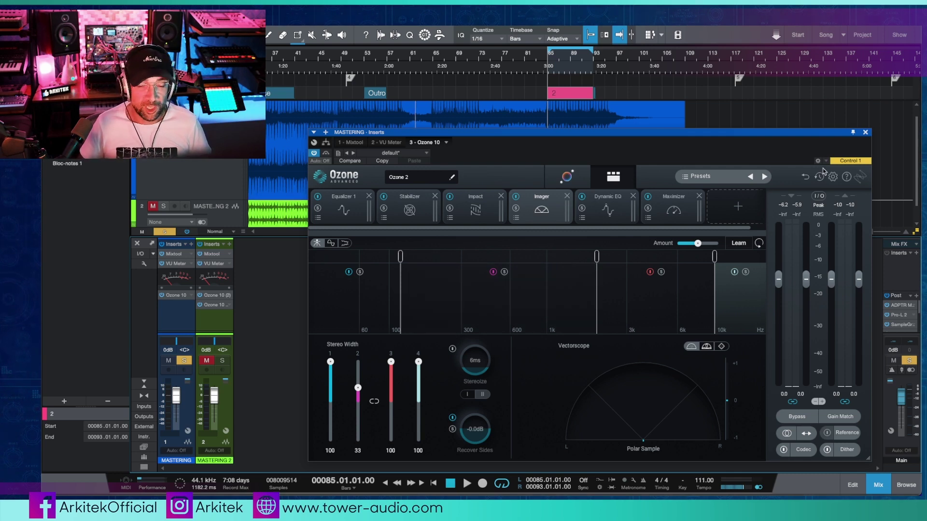
mouse_move(700, 243)
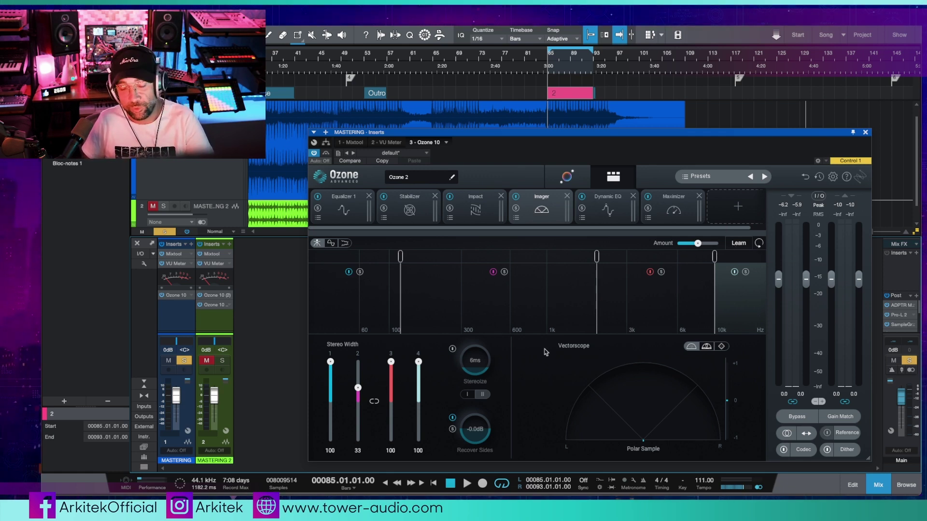
- Audition Dynamic EQ band 3 in solo during loop playback and inspect the settings of bands 3 and 4
left_click(603, 212)
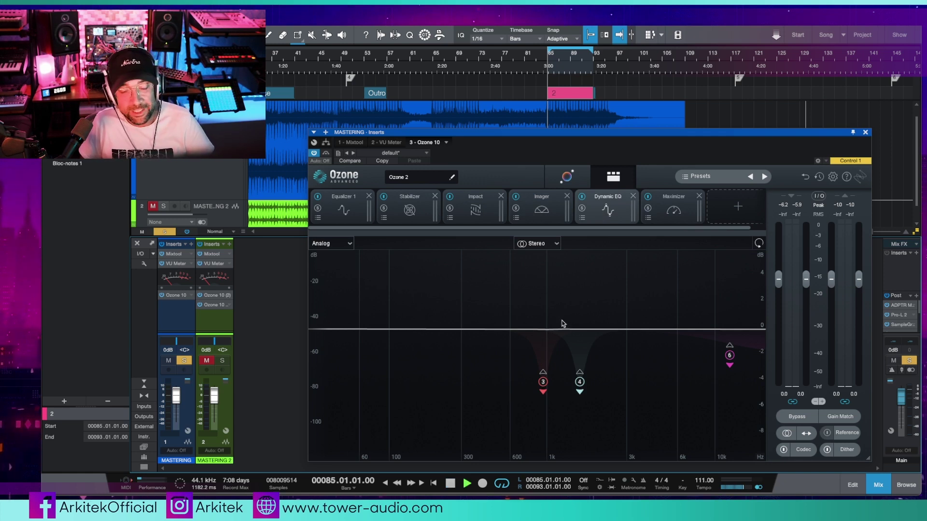
key("space")
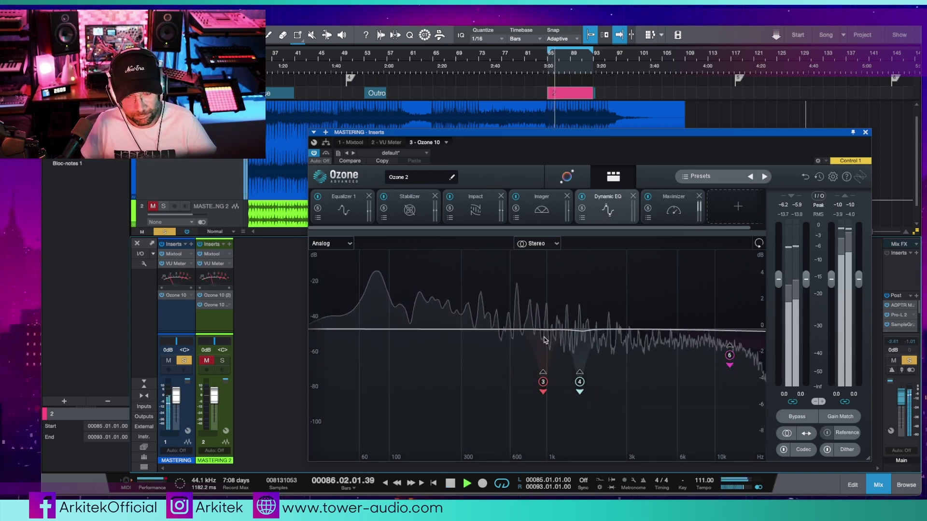
left_click(543, 383)
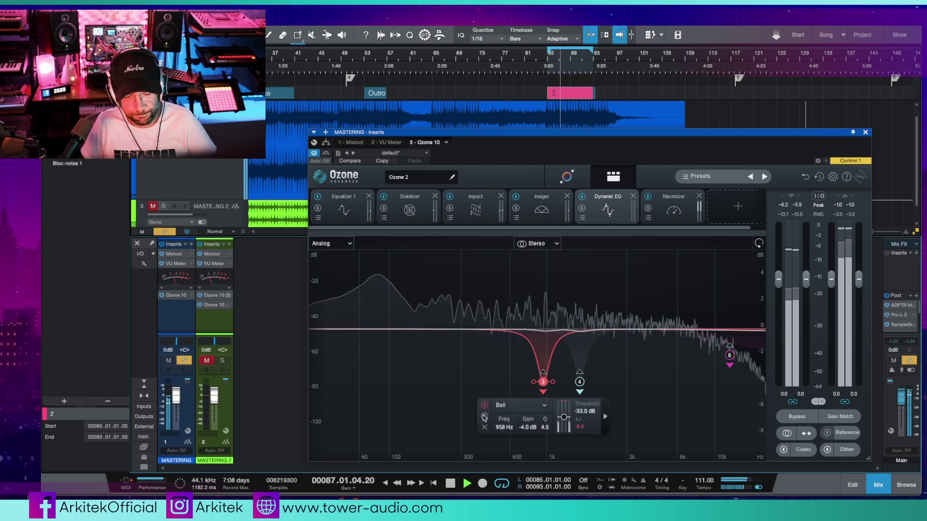
left_click(485, 417)
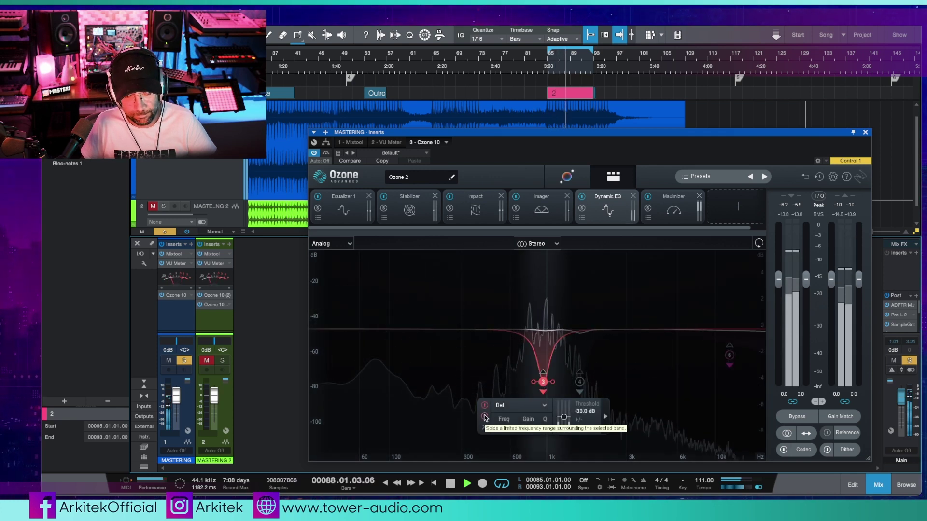
left_click(485, 417)
key("space")
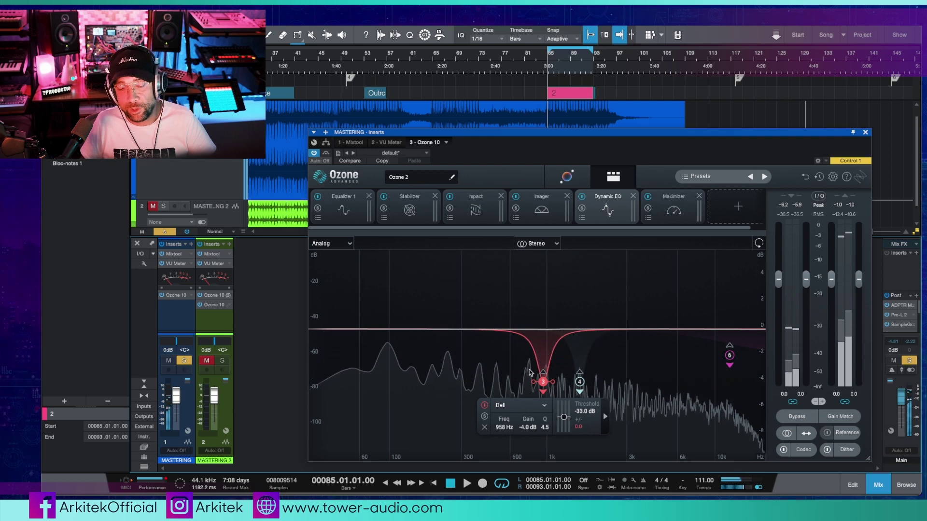
left_click(580, 382)
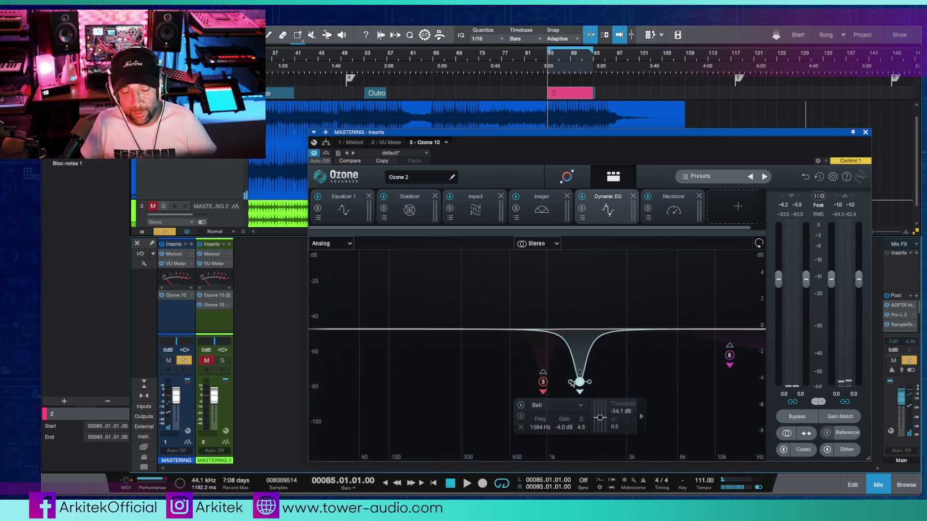
left_click(542, 382)
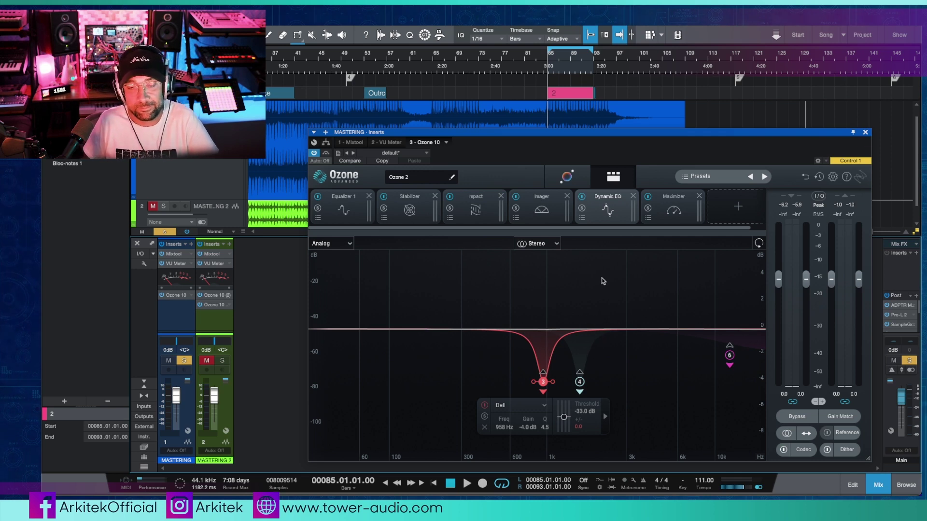
- Look at the Maximizer settings and solo the lowest band of the Imager module for listening
left_click(675, 208)
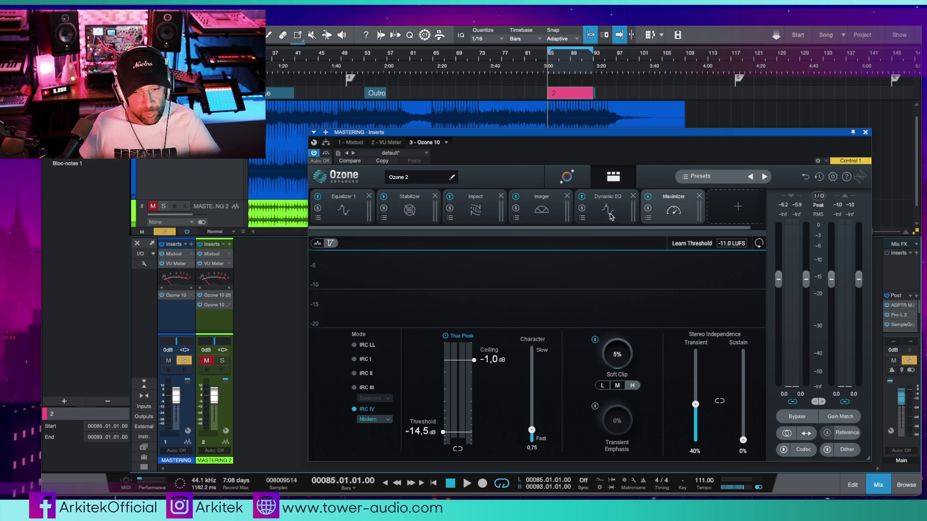
left_click(540, 212)
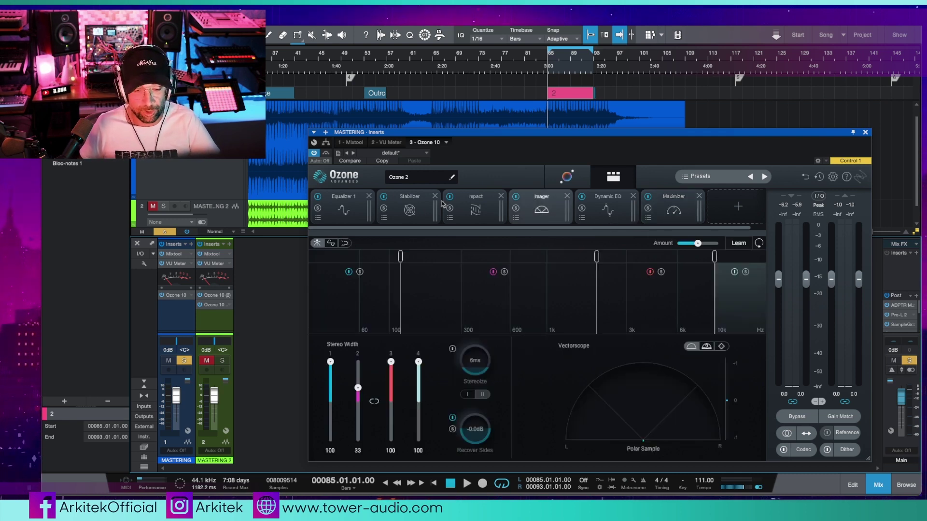
left_click(360, 272)
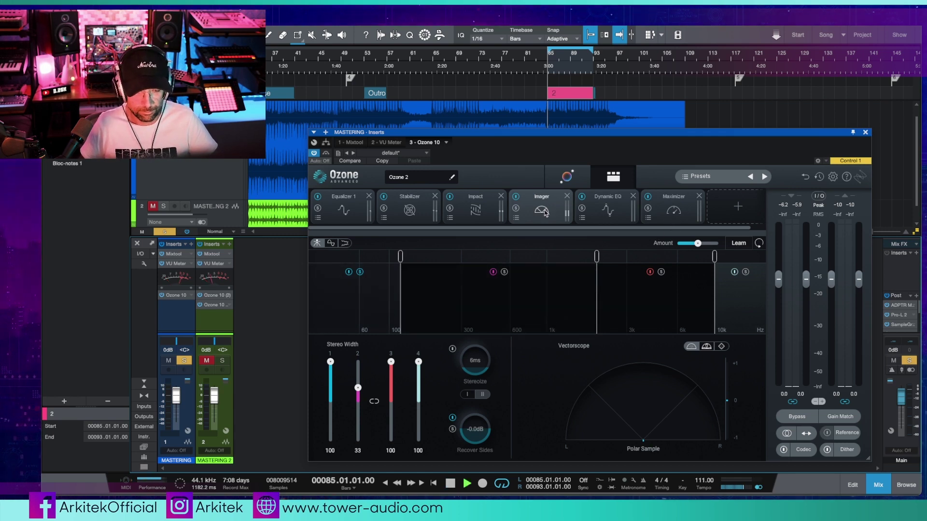
- Compare the playing loop with the Maximizer bypassed and active, and check the stereo image in the Imager
left_click(678, 209)
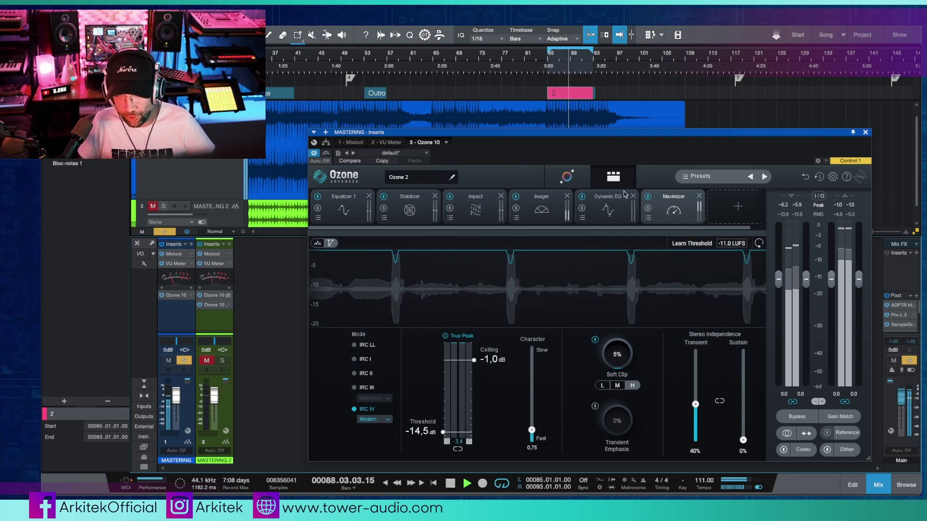
left_click(648, 197)
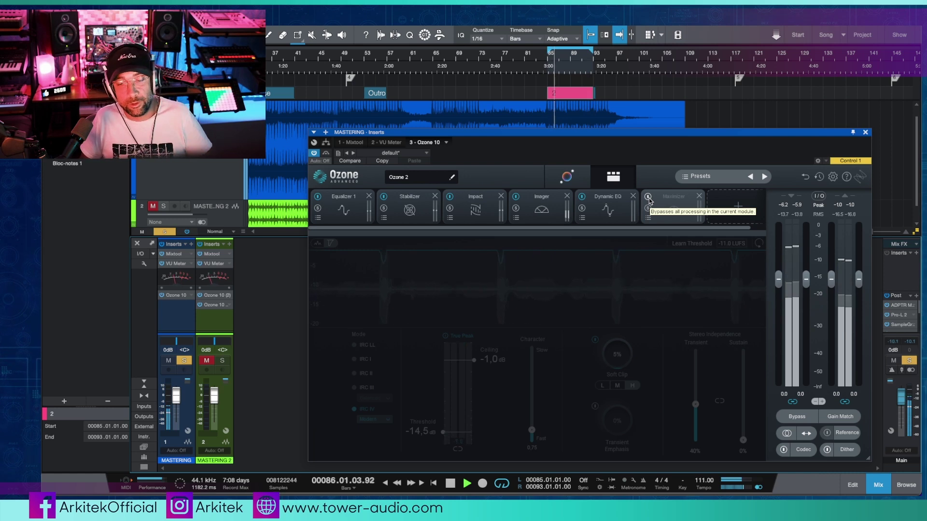
left_click(649, 199)
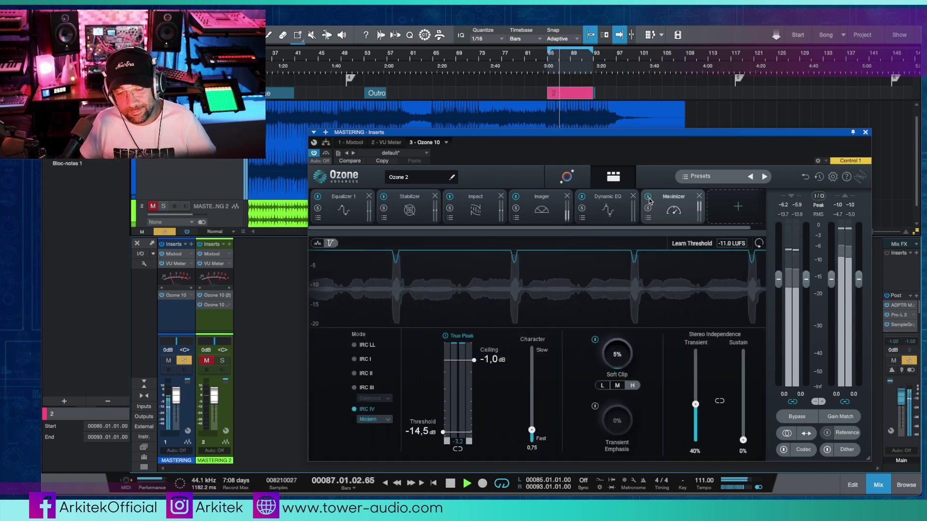
left_click(541, 208)
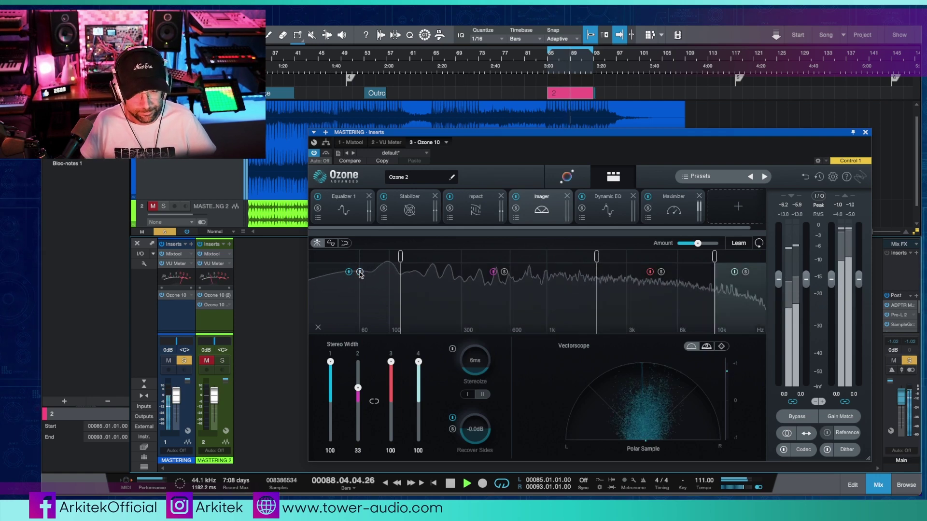
- Compare the playing loop with all Ozone processing bypassed and active from the assistant view, with gain compensation on
left_click(568, 177)
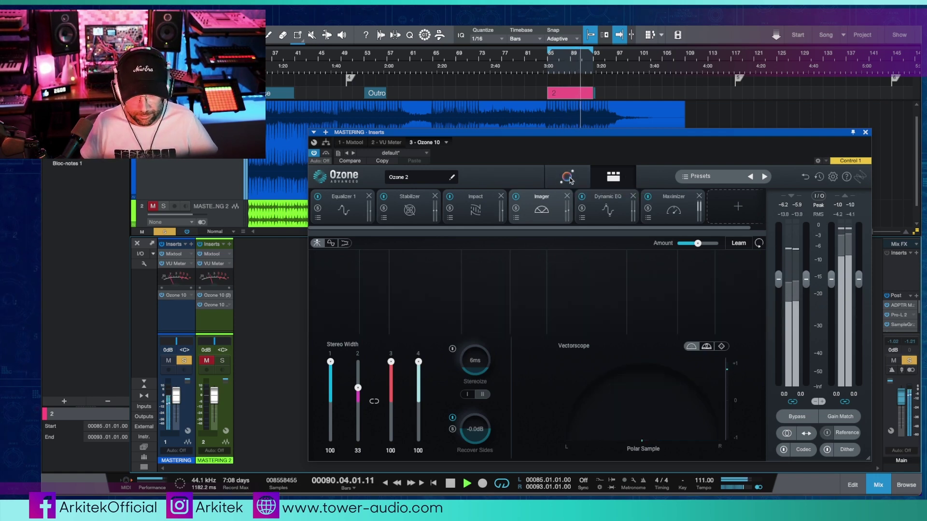
key("space")
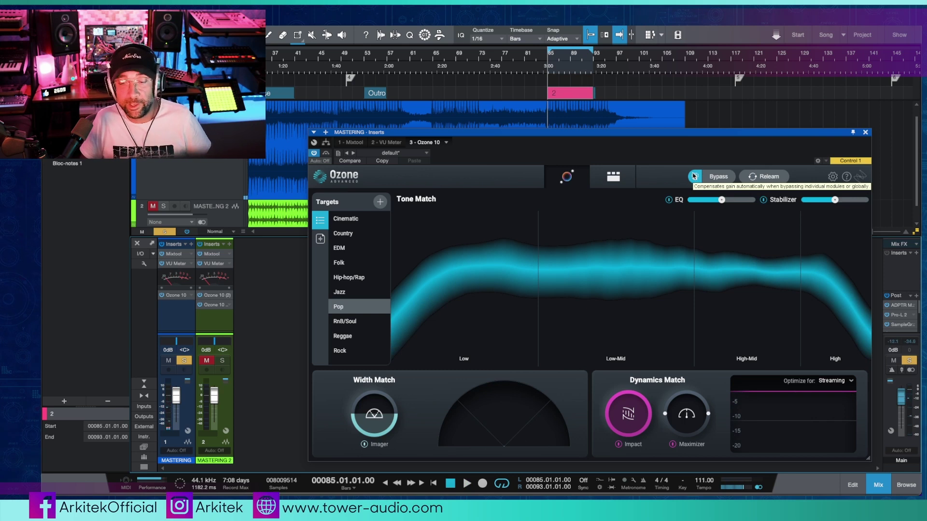
left_click(726, 178)
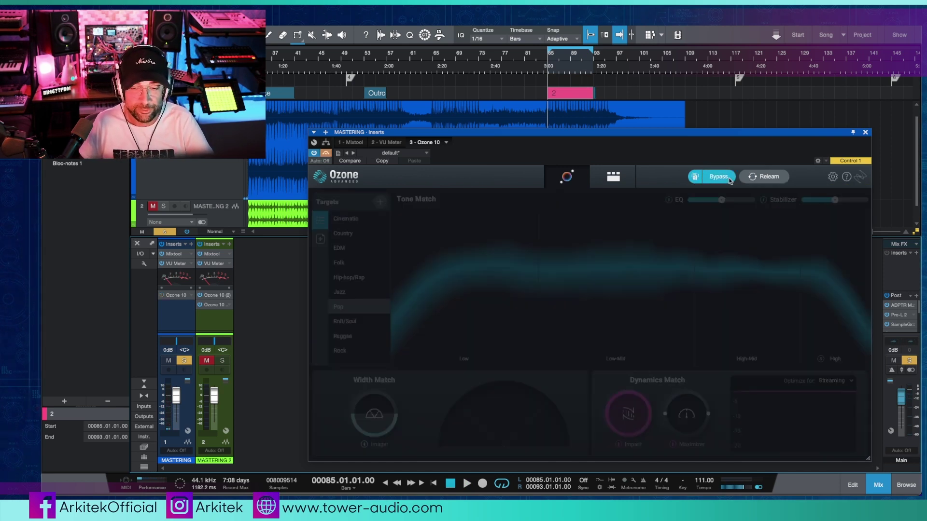
left_click(729, 180)
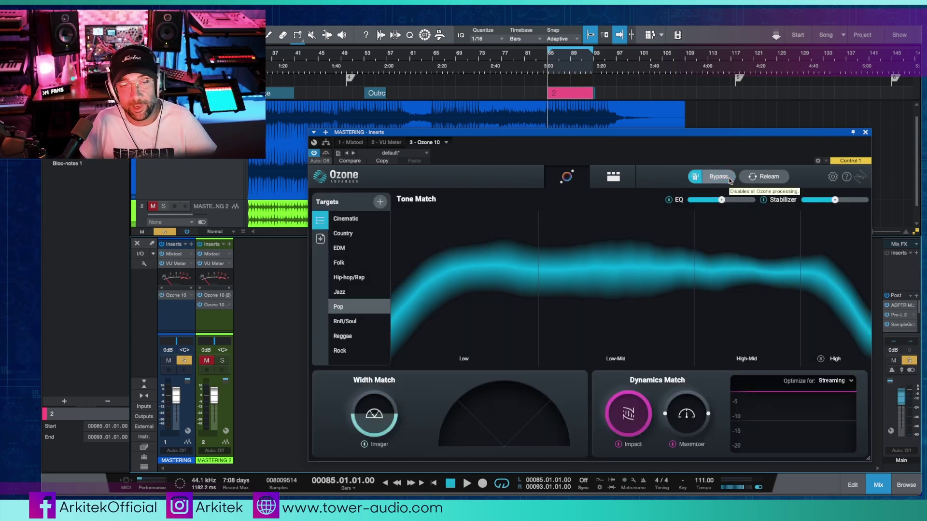
key("space")
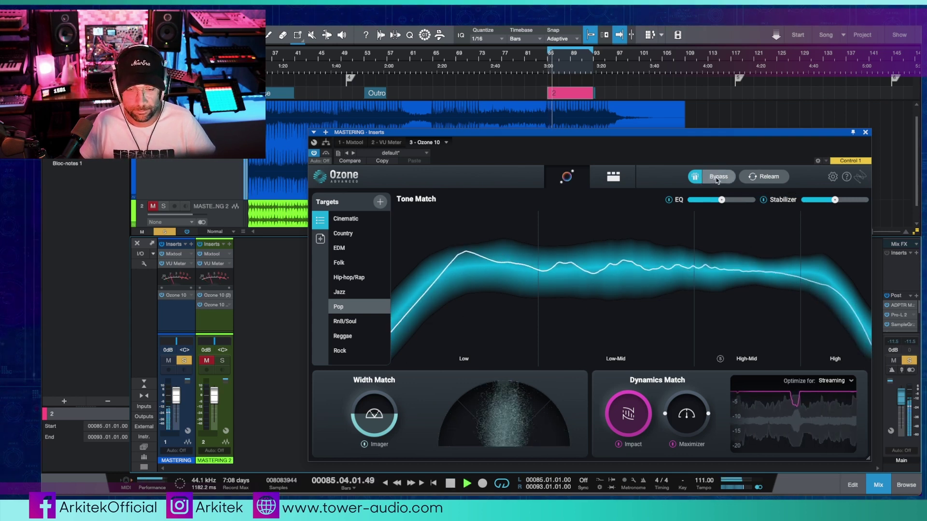
left_click(717, 181)
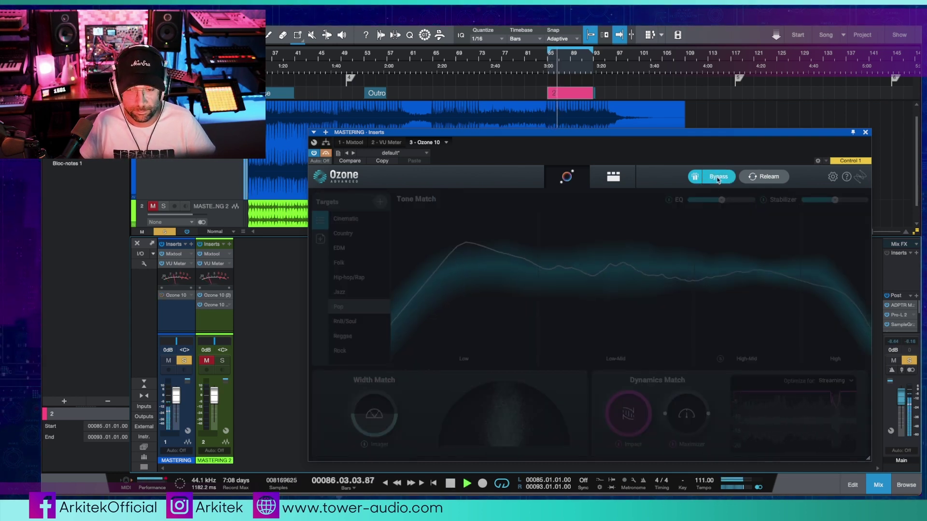
left_click(717, 179)
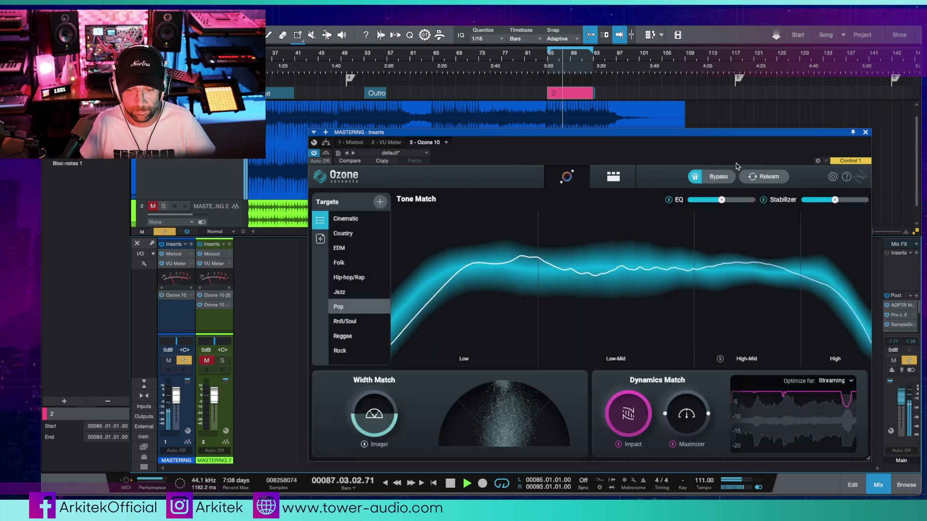
left_click(713, 177)
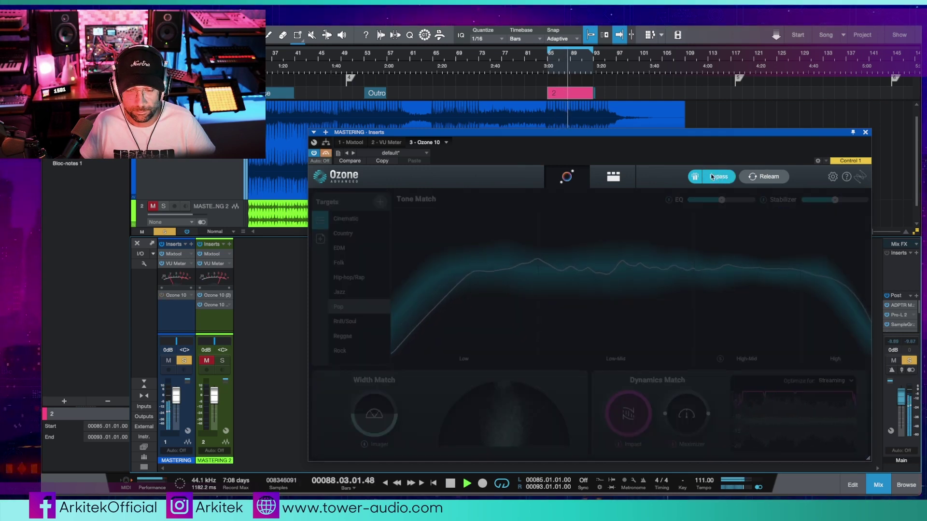
left_click(710, 178)
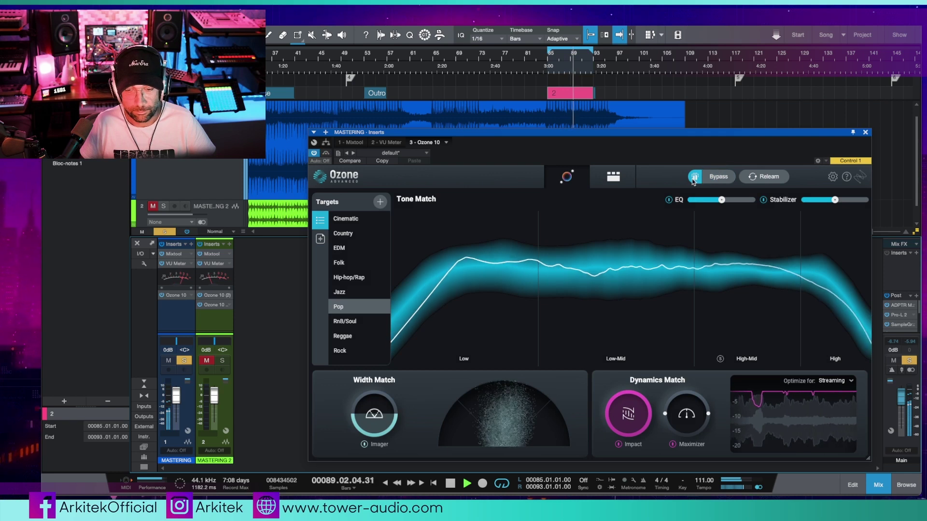
key("space")
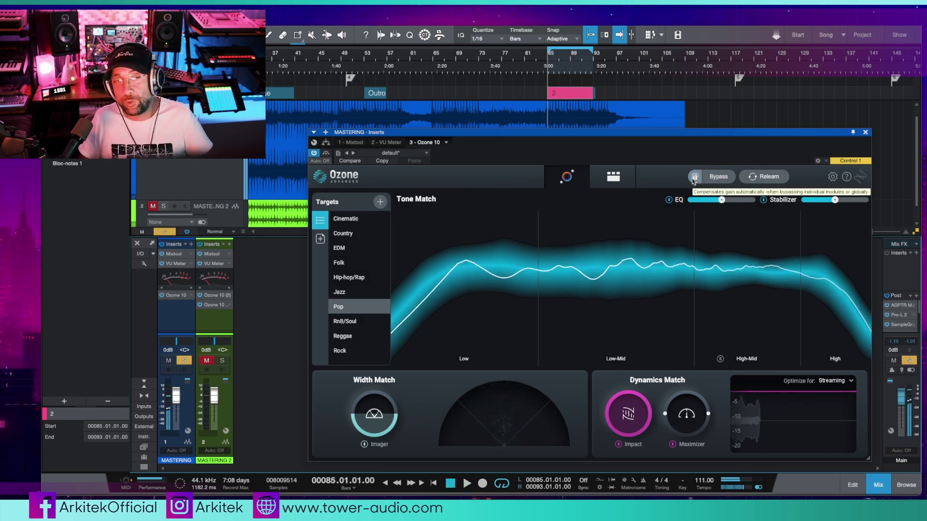
- Review the settings of the Equalizer, Stabilizer, Impact, Imager, Maximizer and Dynamic EQ modules in the detailed view
left_click(614, 177)
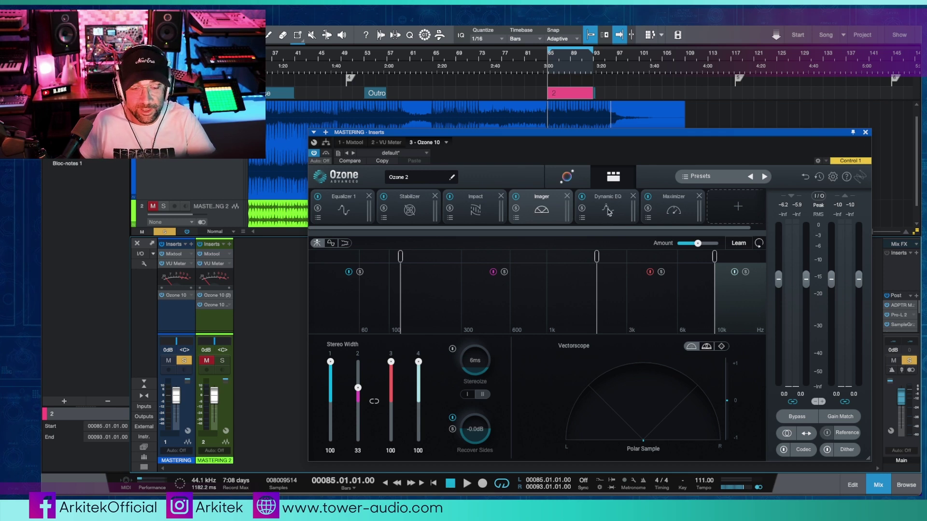
left_click(343, 209)
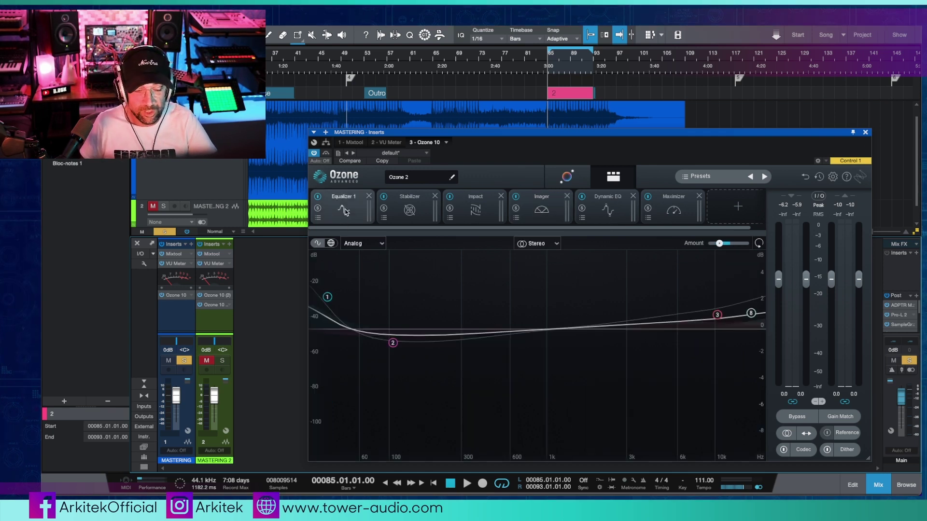
left_click(416, 209)
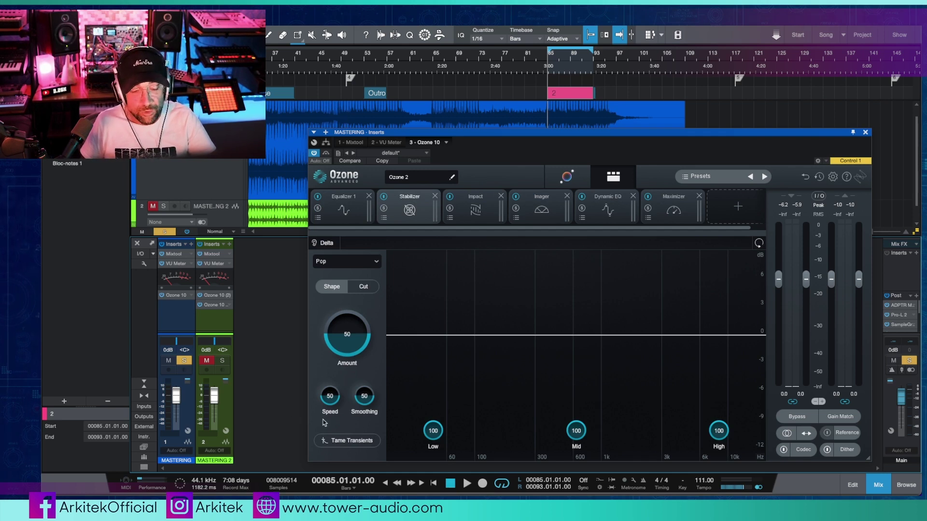
left_click(468, 209)
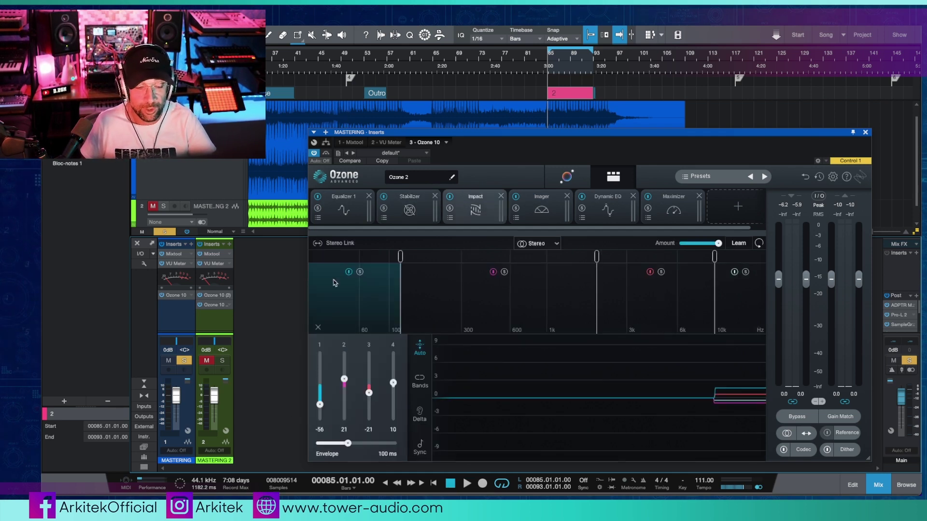
left_click(530, 219)
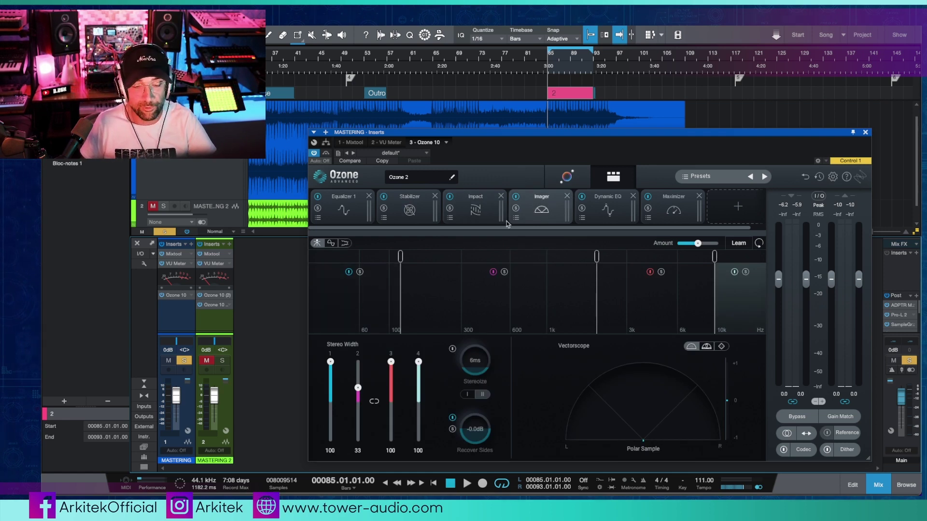
left_click(687, 208)
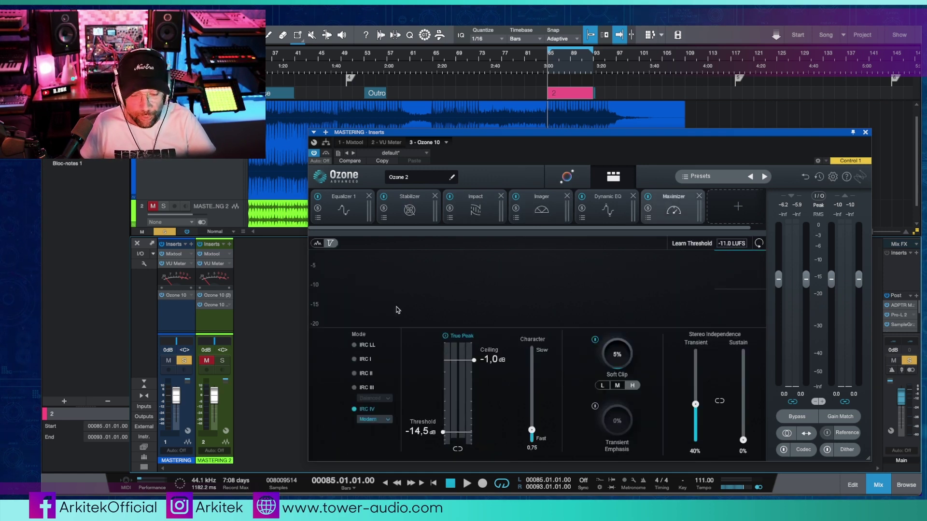
left_click(596, 198)
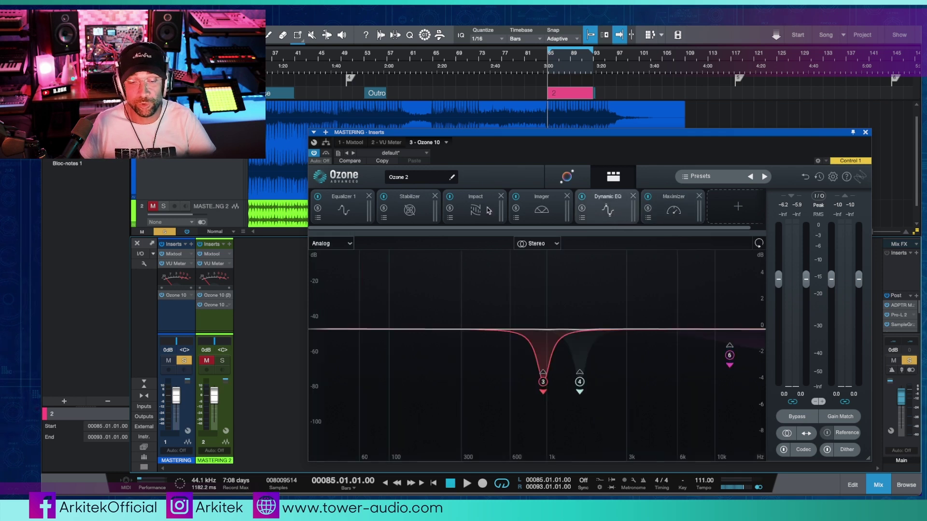
left_click(674, 212)
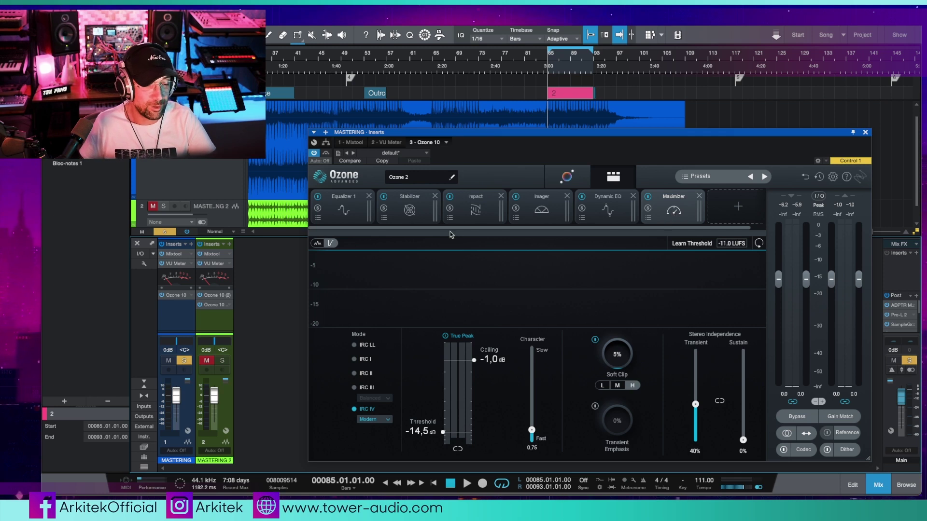
left_click(350, 211)
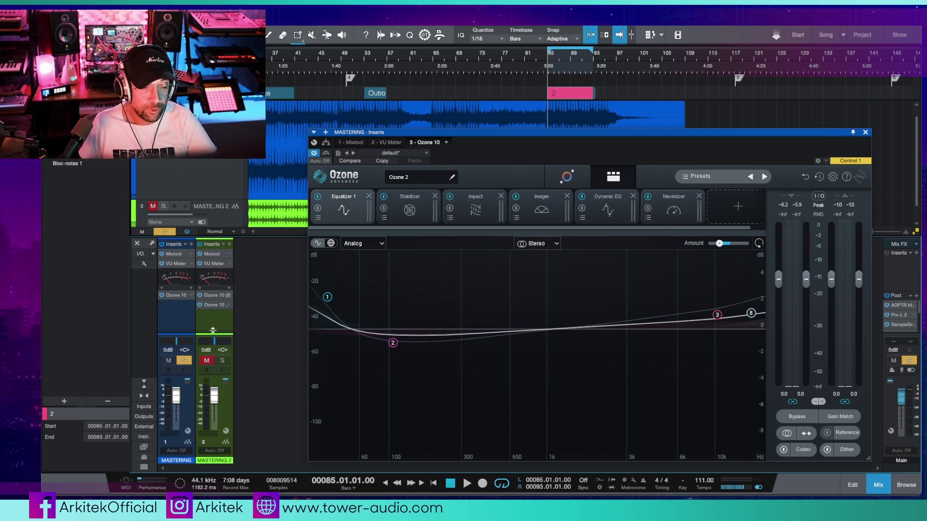
- Open the Ozone 10 (2) insert on the MASTERING 2 channel and reposition its window so the whole module chain fits
double_click(213, 299)
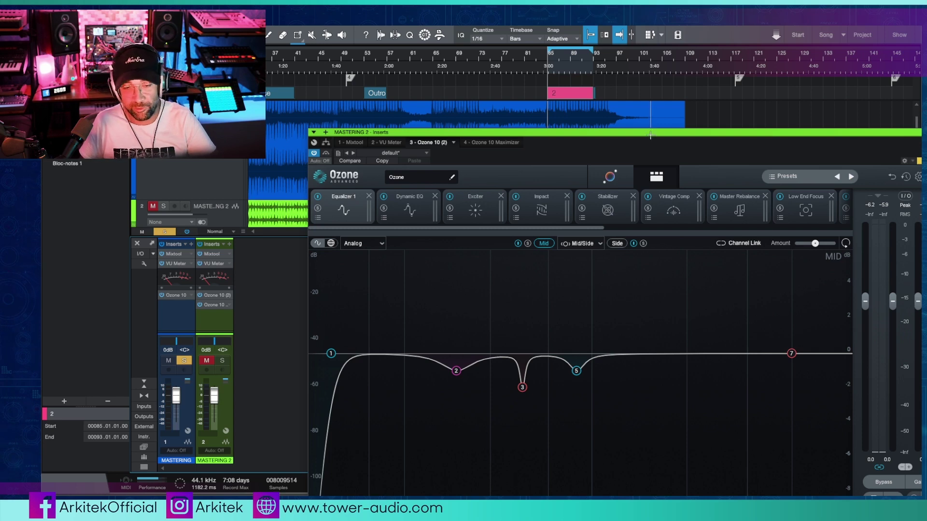
left_click_drag(651, 135, 621, 95)
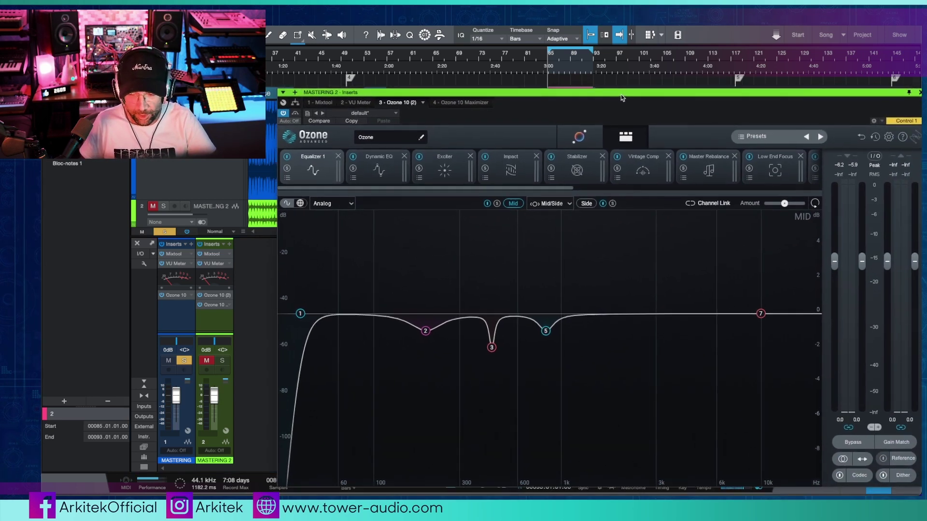
left_click_drag(466, 189, 446, 203)
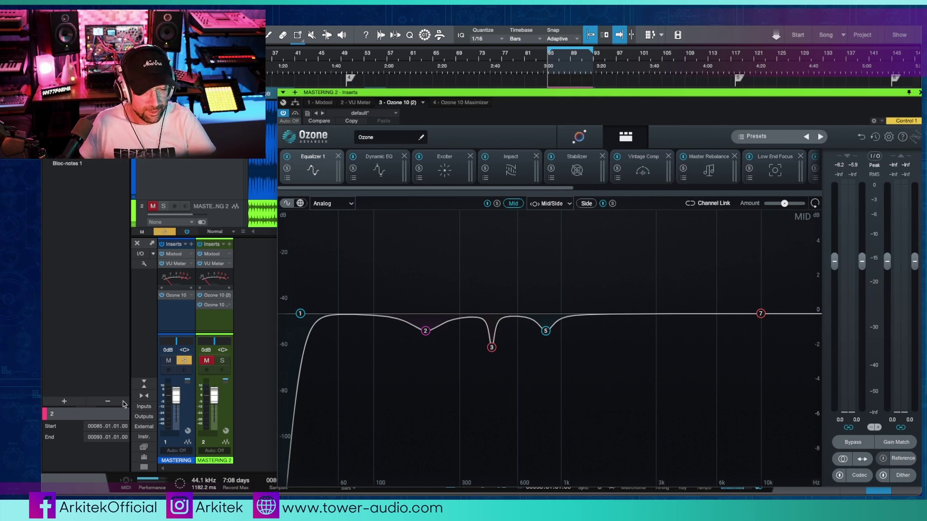
- Switch the solo from the MASTERING channel to MASTERING 2 and back to MASTERING
left_click(206, 360)
left_click(222, 360)
left_click(169, 360)
left_click(184, 360)
left_click(185, 363)
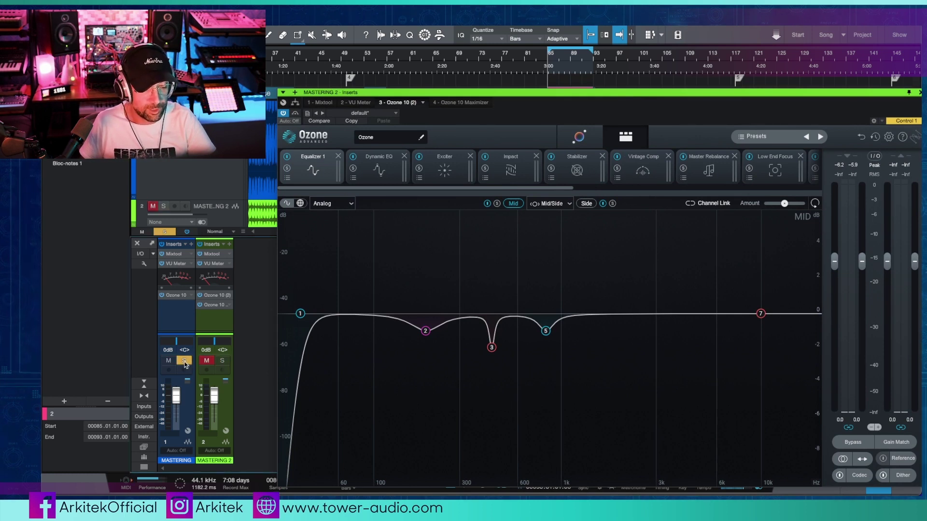
left_click(223, 361)
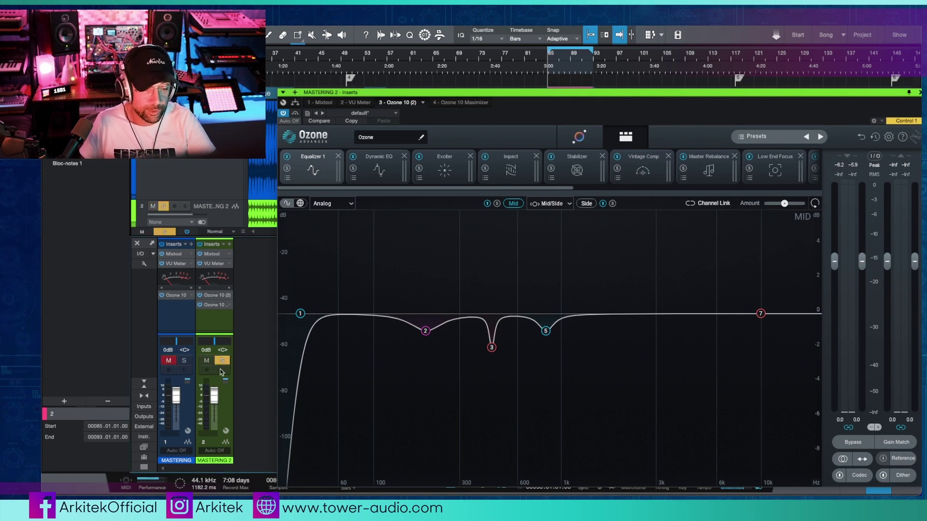
left_click(184, 360)
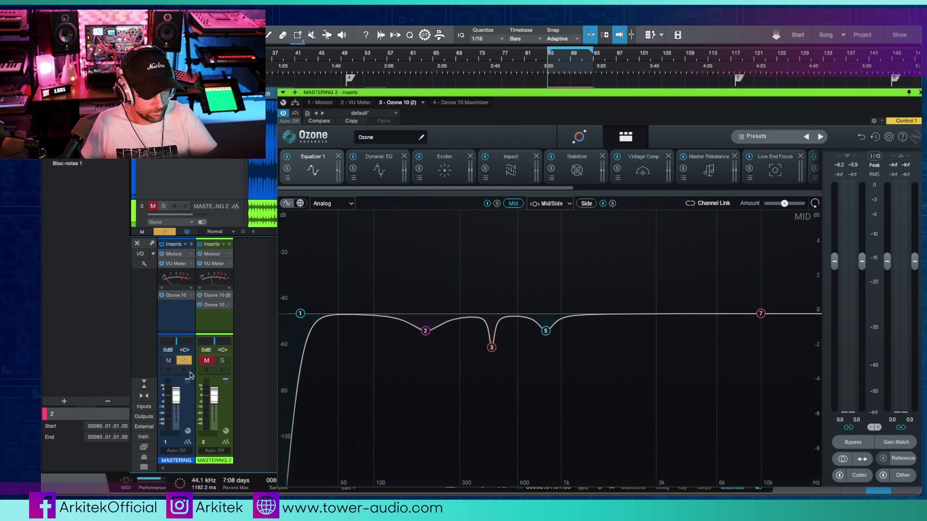
- Play the loop and compare the two masters by alternately soloing MASTERING and MASTERING 2, ending on MASTERING 2
key("space")
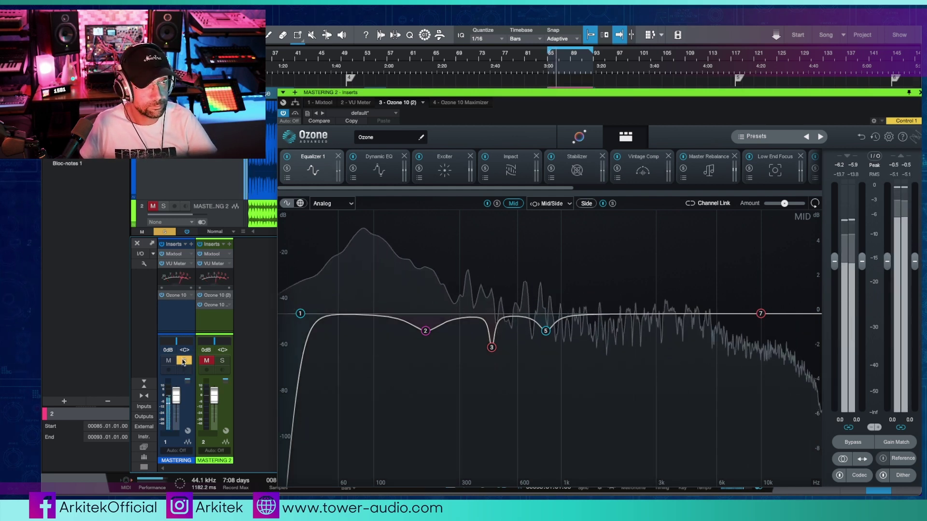
left_click(222, 361)
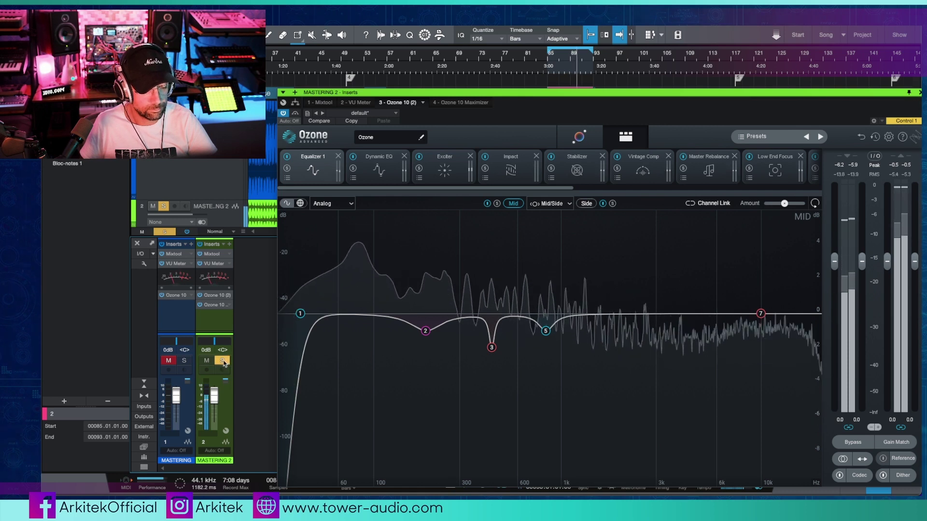
left_click(185, 361)
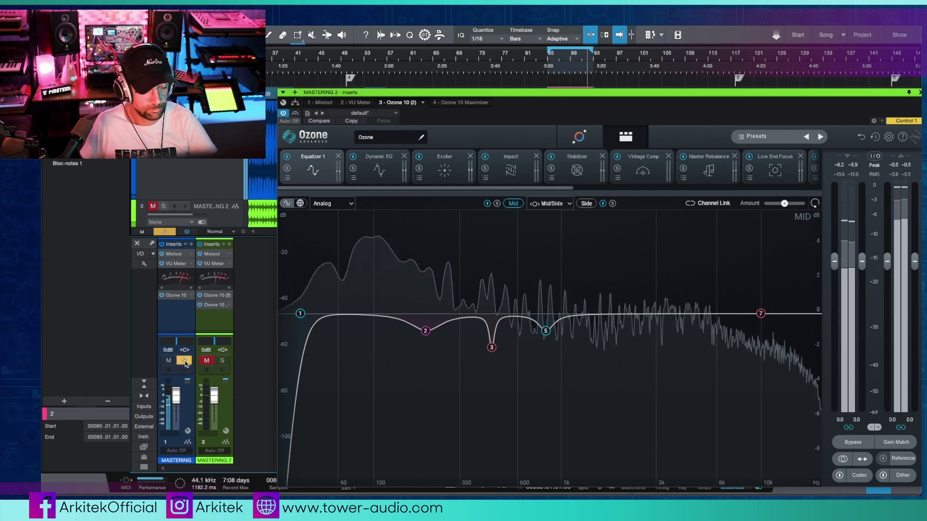
left_click(222, 361)
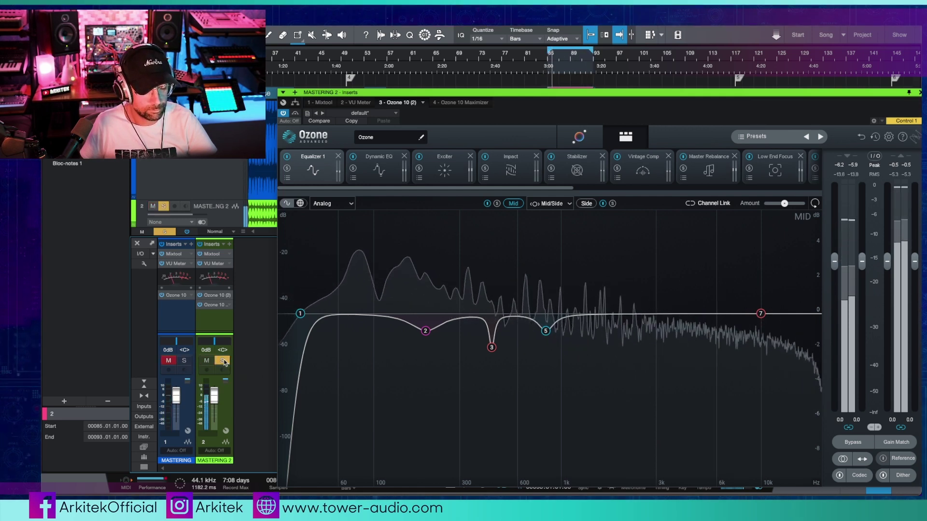
left_click(184, 361)
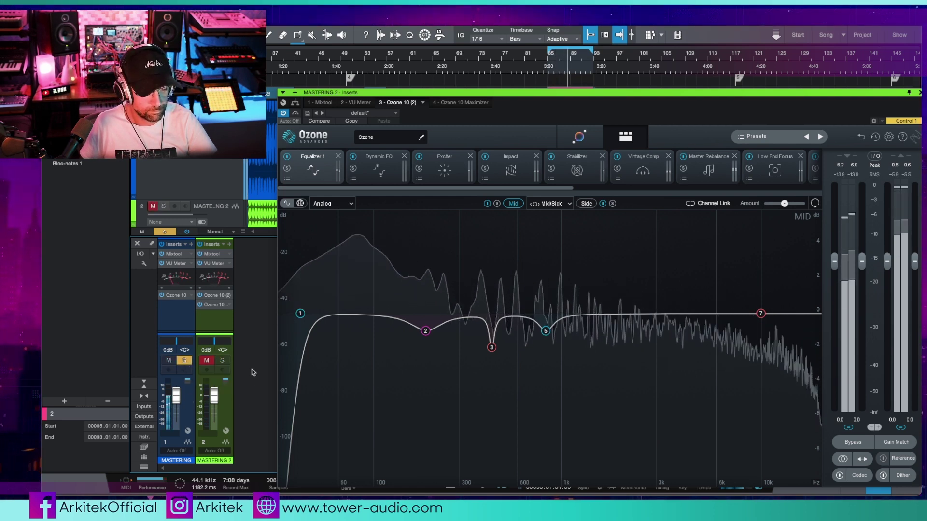
left_click(222, 362)
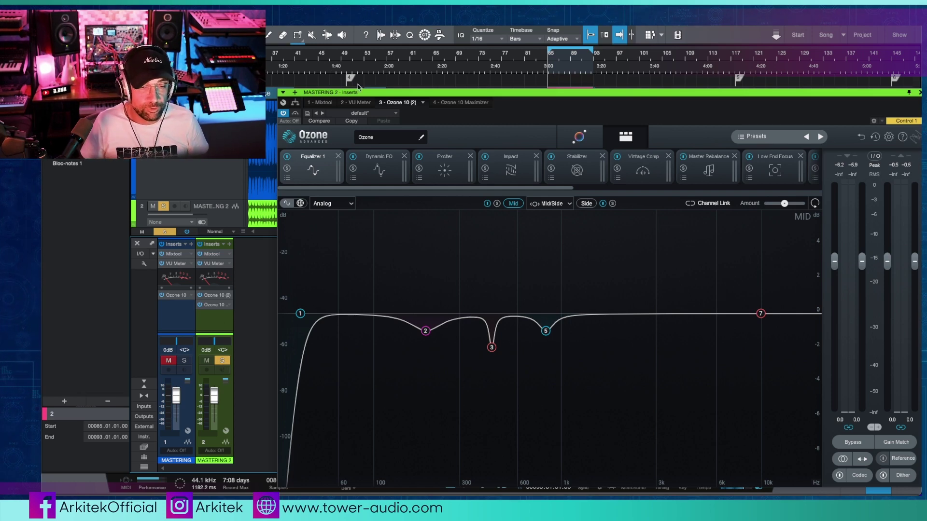
- Set the playback loop to the Verse section from bar 33 to 41 and play it with MASTERING 2 soloed
left_click_drag(360, 93, 368, 177)
scroll(379, 119, "left", 2)
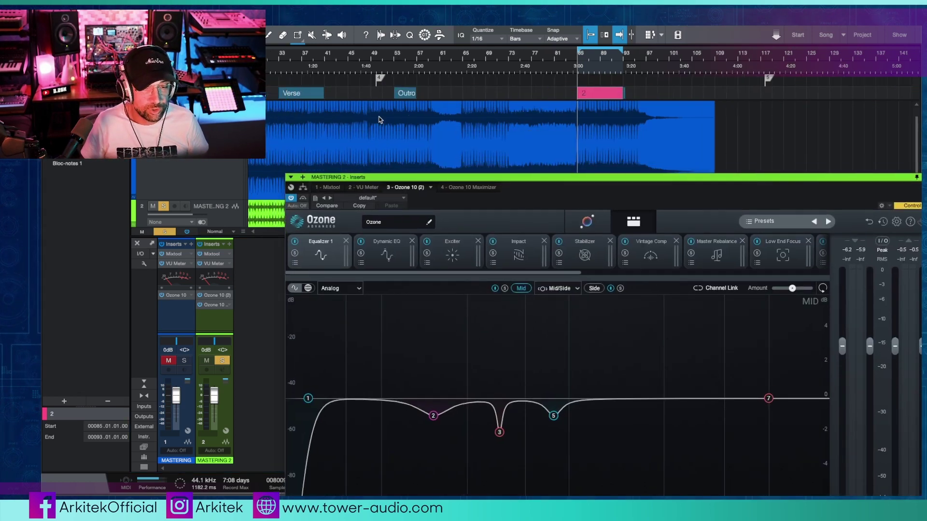
scroll(380, 120, "left", 3)
left_click(461, 95)
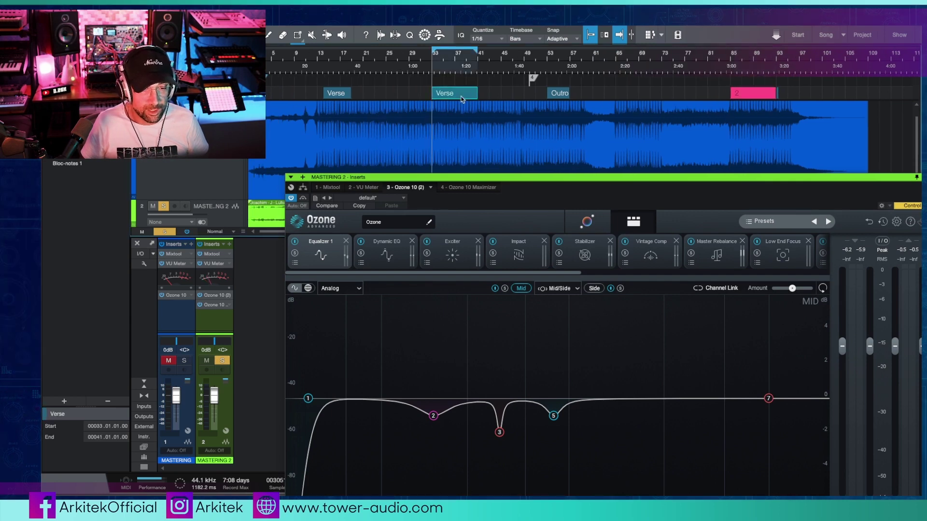
key("space")
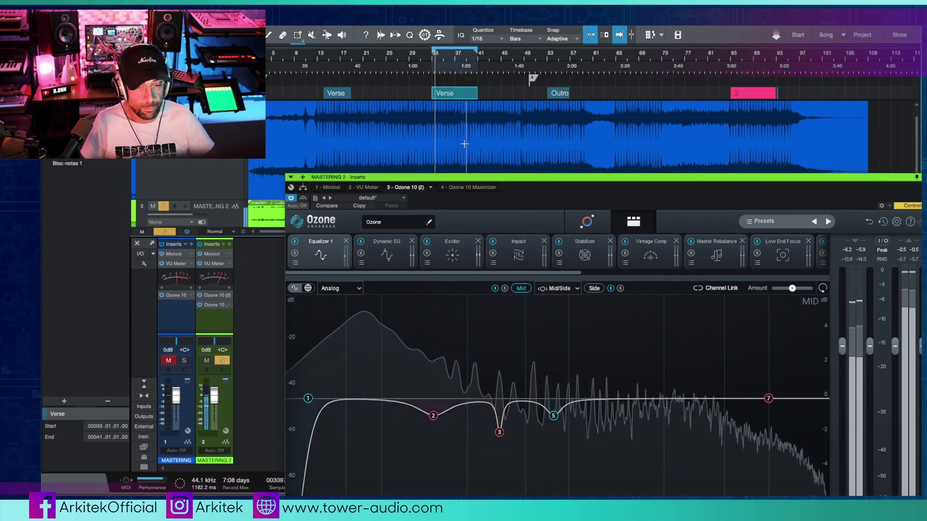
left_click_drag(469, 179, 456, 78)
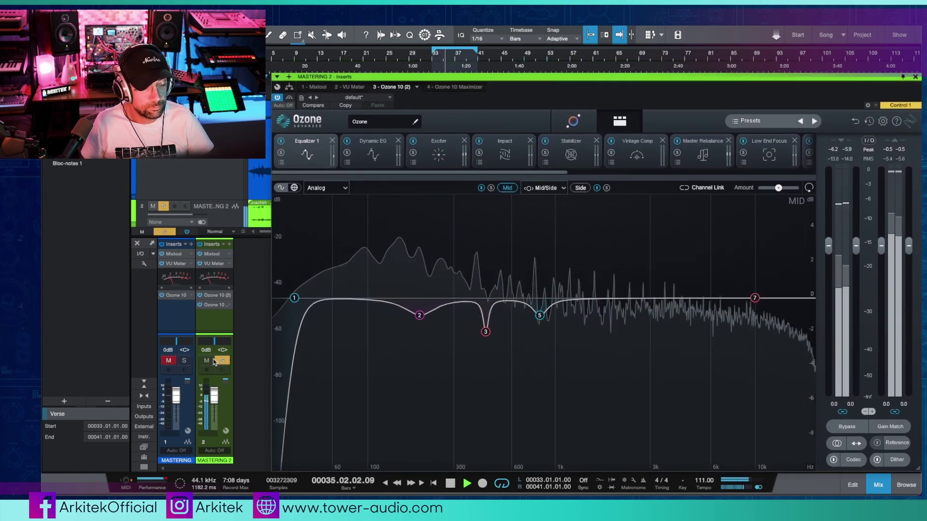
- Compare the two masters over the bar 33 to 41 loop by alternately soloing MASTERING and MASTERING 2, ending on MASTERING 2
left_click(184, 361, "alt")
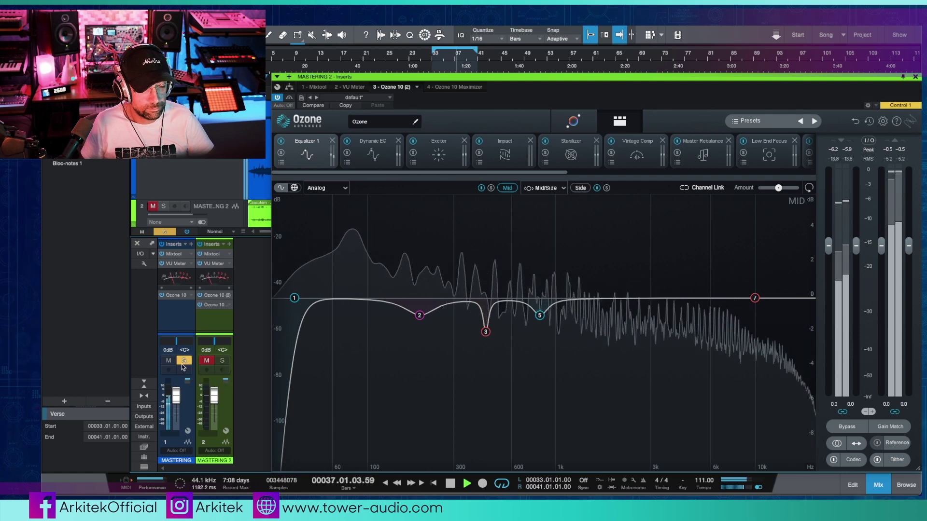
left_click(223, 361, "alt")
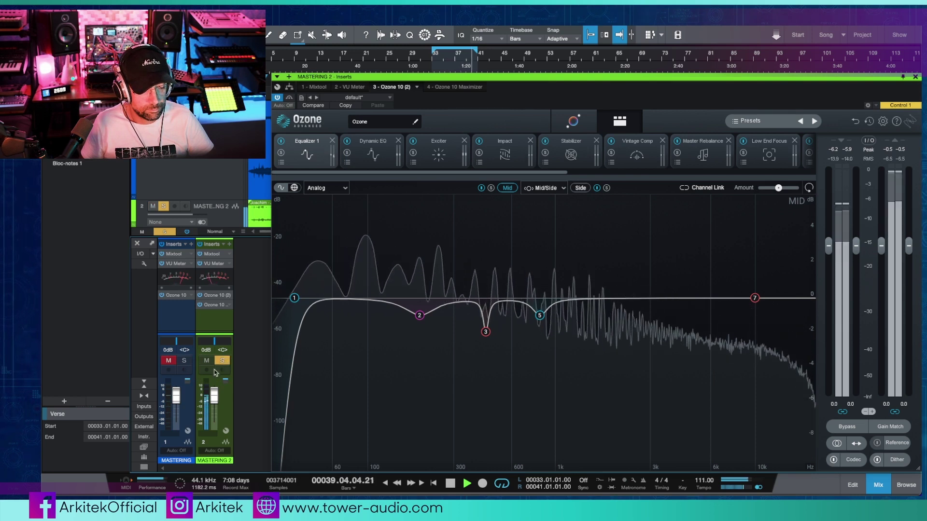
left_click(185, 361, "alt")
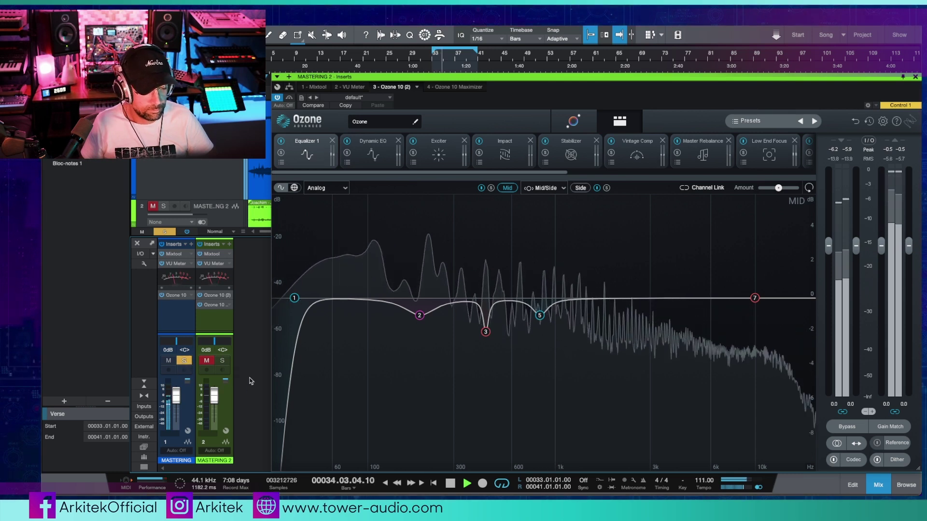
left_click(224, 362)
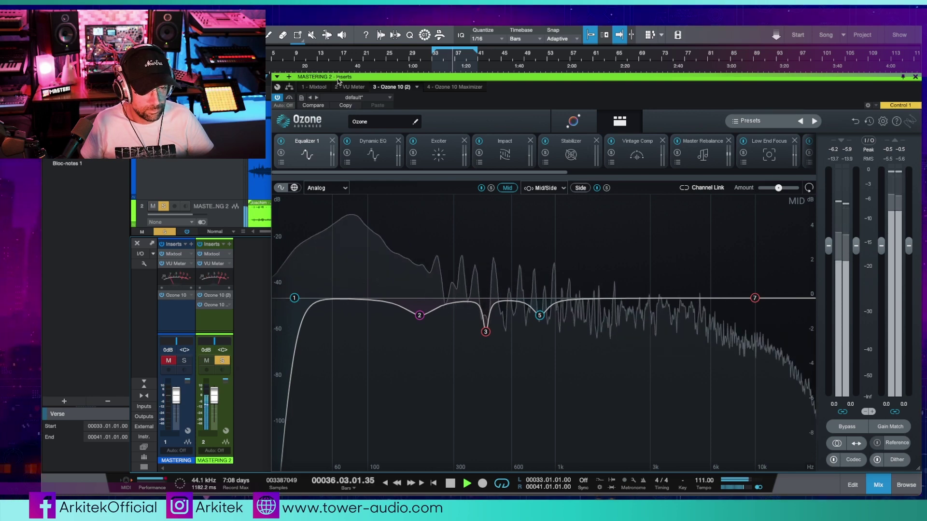
- Move the Ozone window aside, set the playback loop to the first Verse section from bar 14 to 19, and reposition the window
left_click_drag(298, 76, 356, 199)
double_click(338, 93)
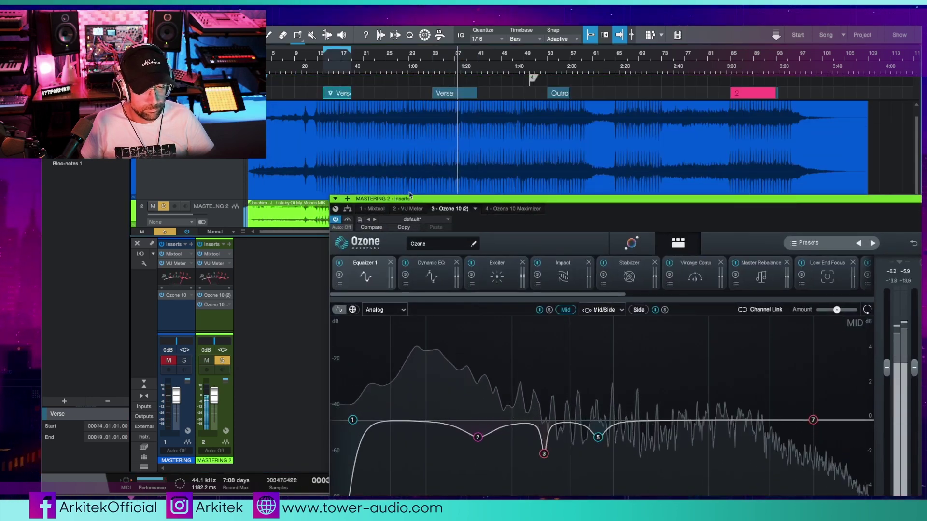
left_click_drag(414, 201, 352, 79)
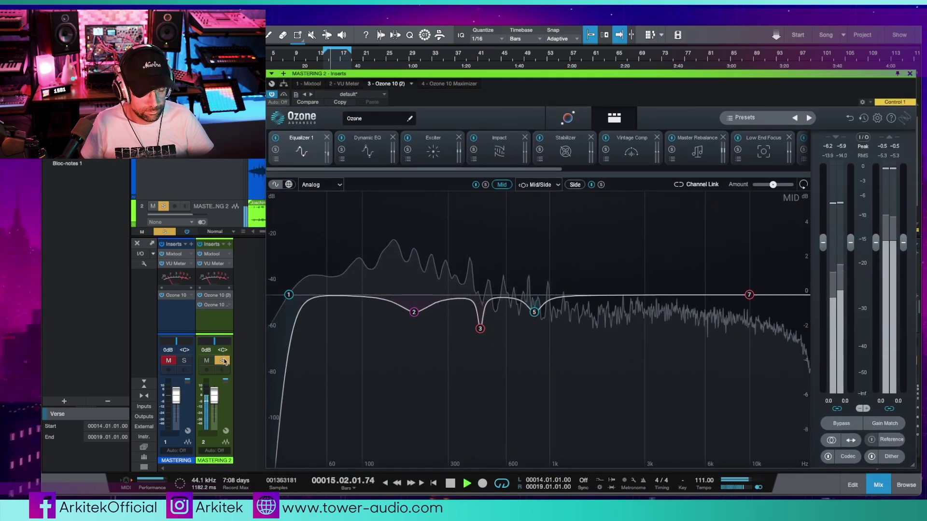
- Compare the masters over the bar 14 to 19 loop by alternating their solos, ending on MASTERING, and stop playback
left_click(184, 361)
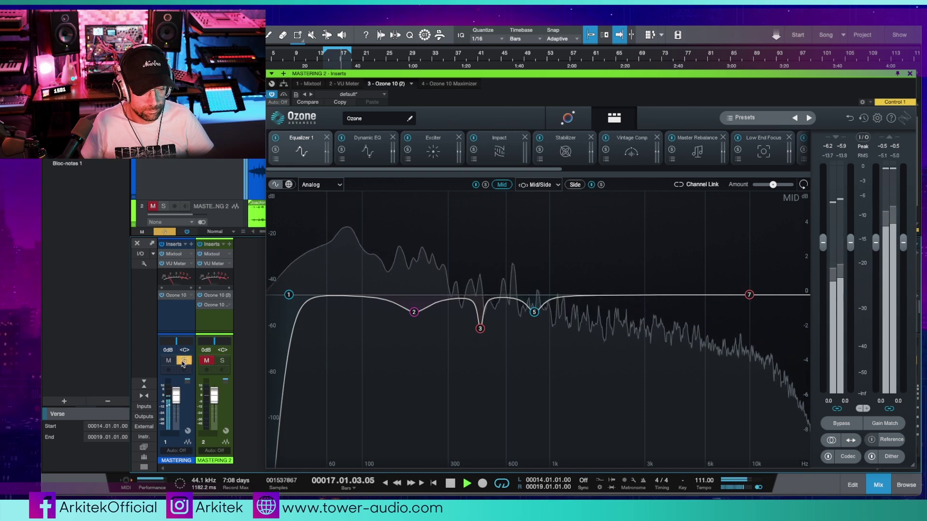
left_click(222, 361)
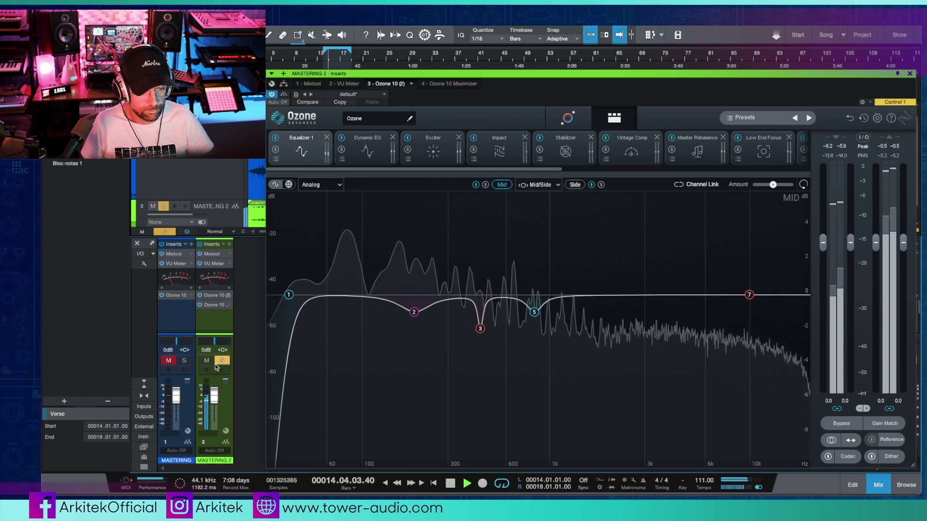
left_click(185, 362)
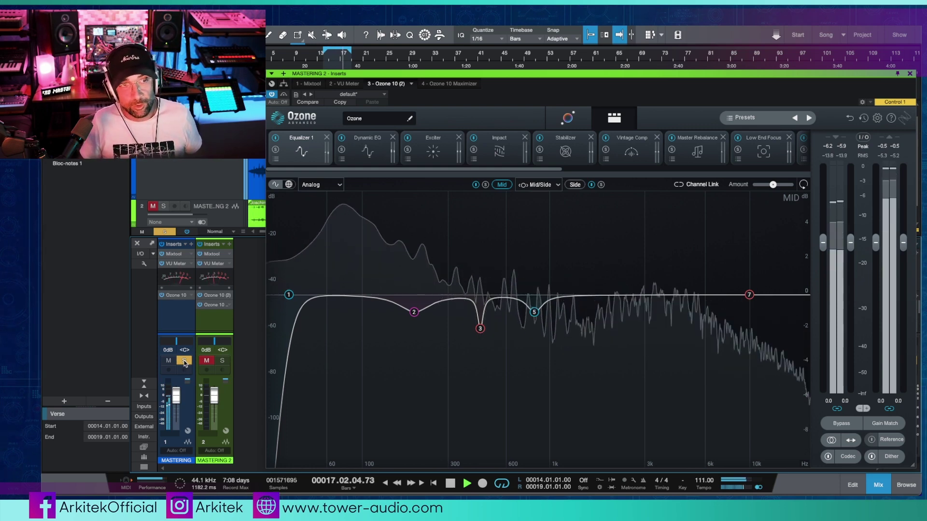
key("End")
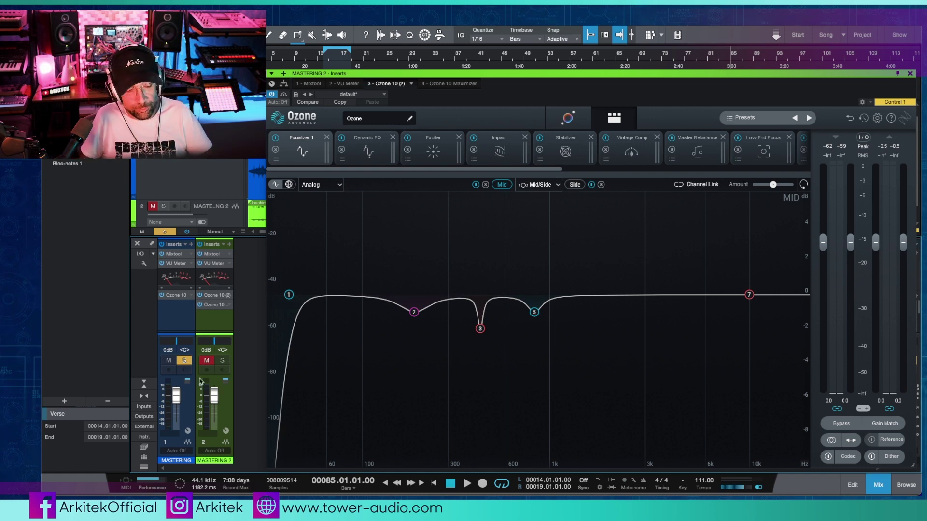
- Select the MASTERING 2 channel and solo it, with its Ozone 10 (2) module chain in view
left_click(219, 322)
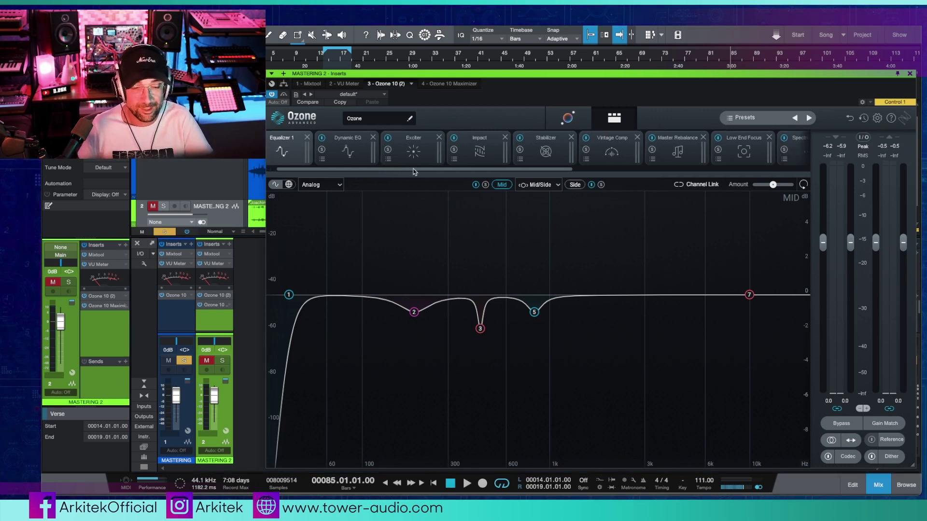
mouse_move(403, 170)
left_mouse_down()
mouse_move(428, 183)
mouse_move(501, 169)
mouse_move(514, 184)
mouse_move(404, 177)
left_mouse_up()
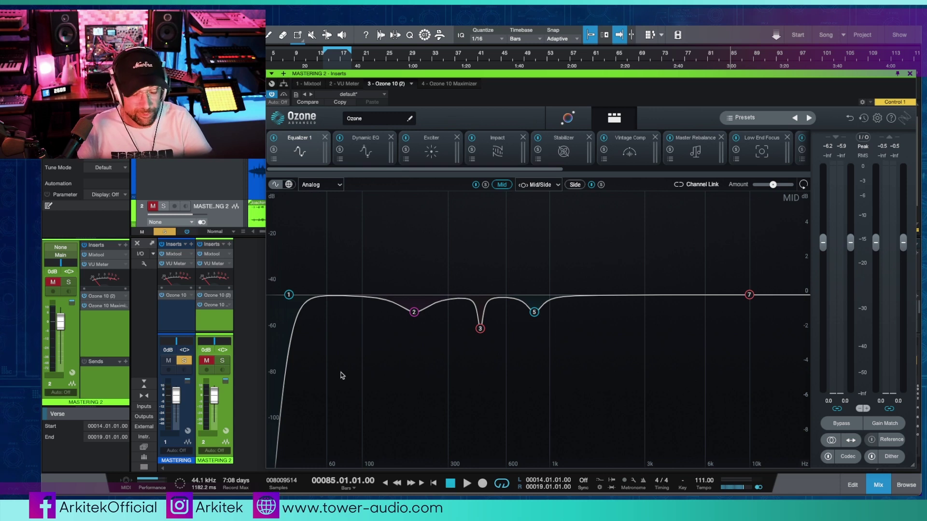
left_click(222, 361, "alt")
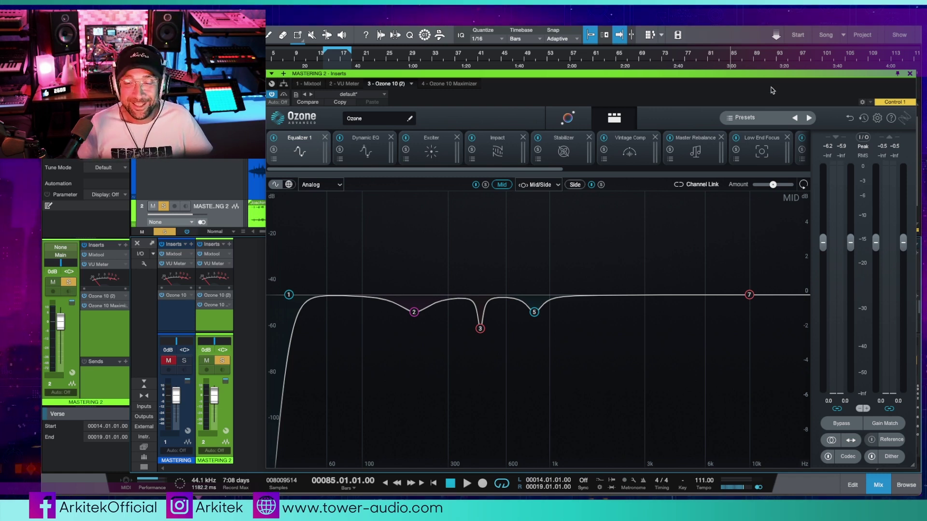
left_click_drag(772, 75, 763, 73)
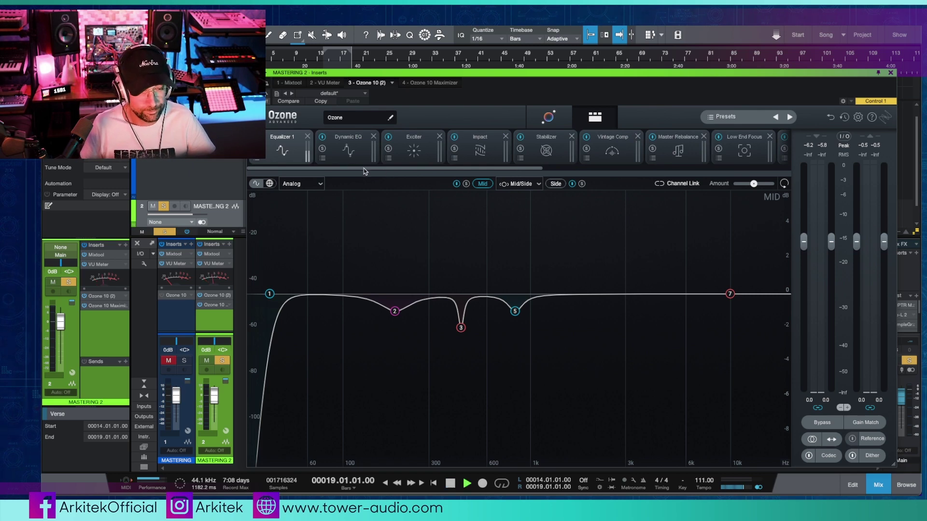
- Play the song and review the Dynamic EQ, Exciter, Impact and Stabilizer modules of Ozone 10 (2) one after another
key("space")
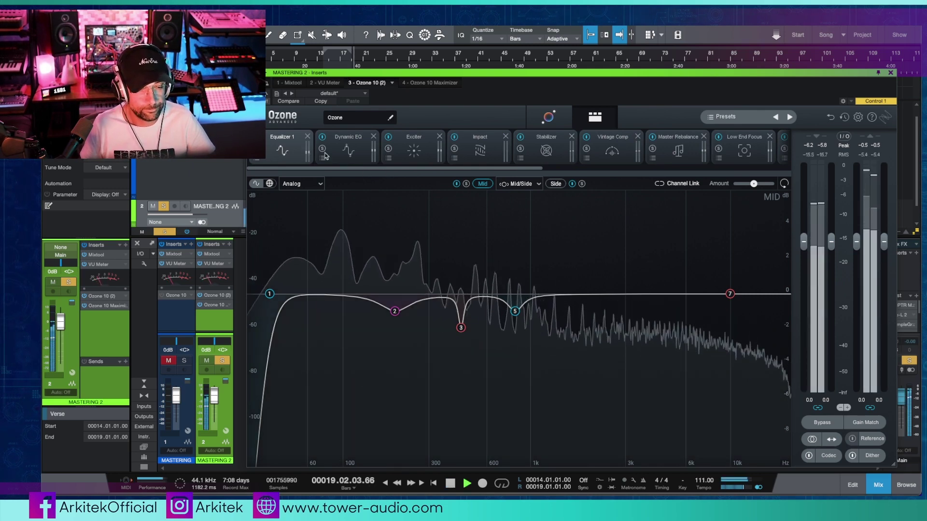
left_click(350, 150)
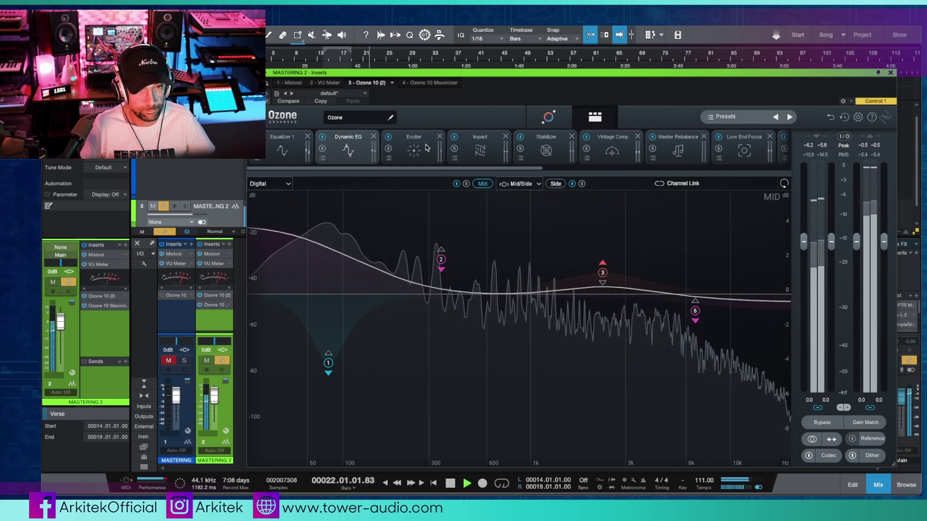
left_click(427, 148)
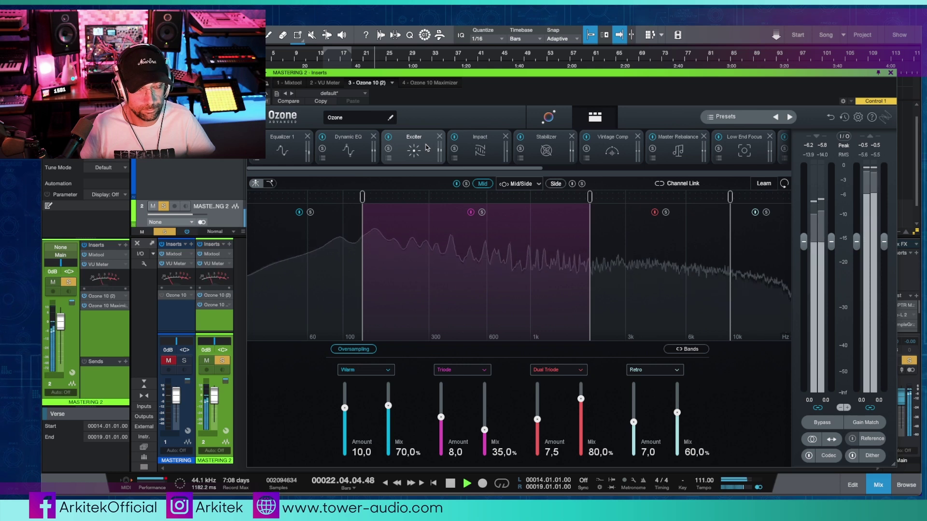
left_click(492, 147)
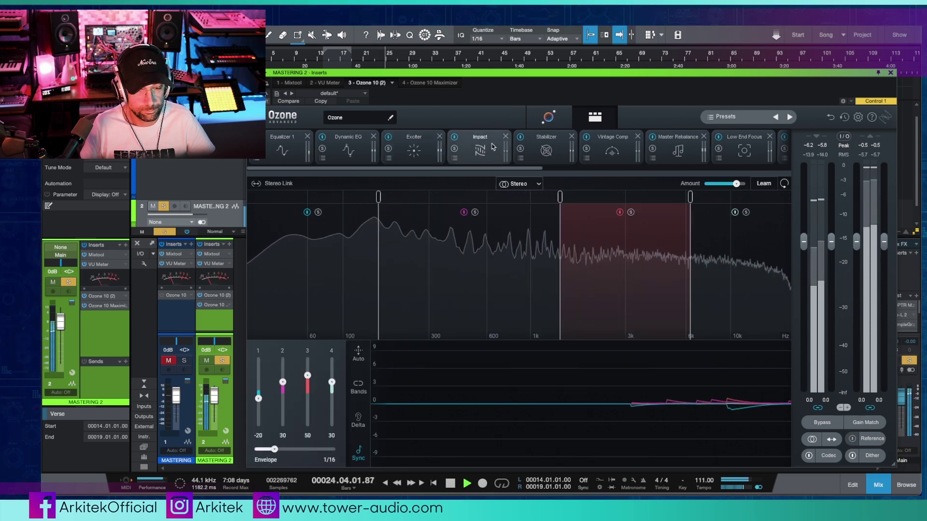
left_click(551, 148)
- Review the settings of the Vintage Comp, Master Rebalance, Low End Focus, Spectral Shaper and Vintage EQ modules during playback
scroll(535, 170, "right", 5)
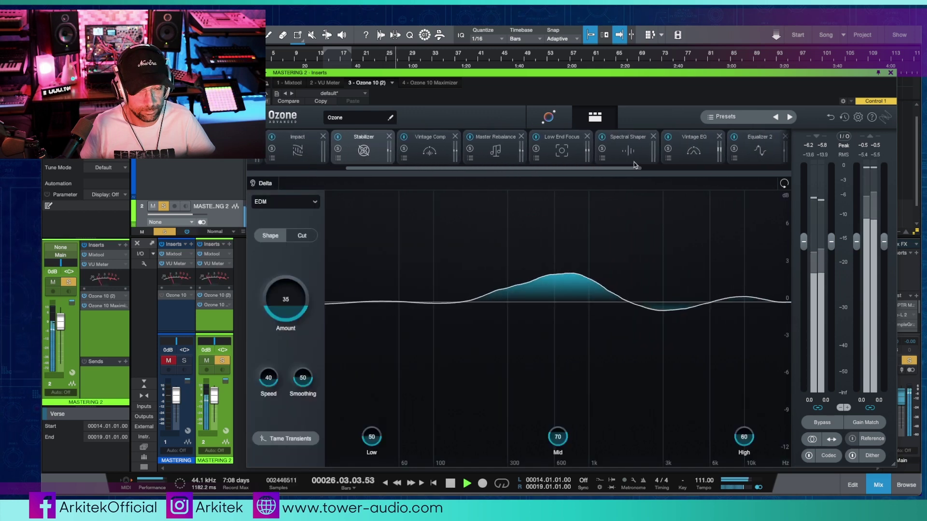
left_click(437, 152)
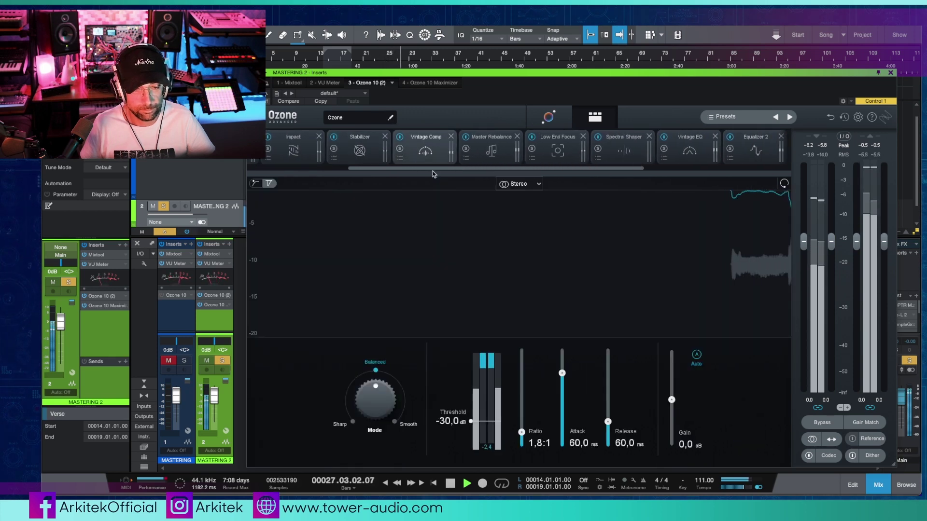
scroll(476, 170, "right", 2)
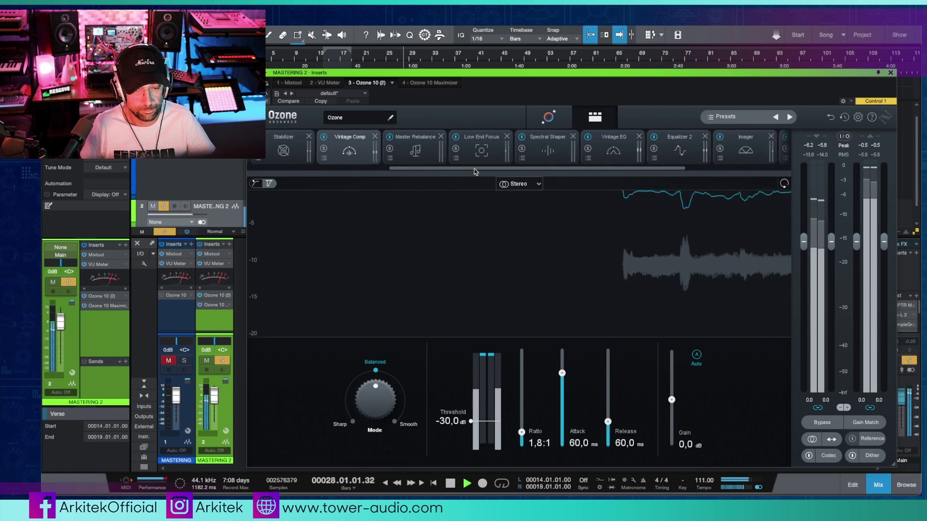
left_click(430, 151)
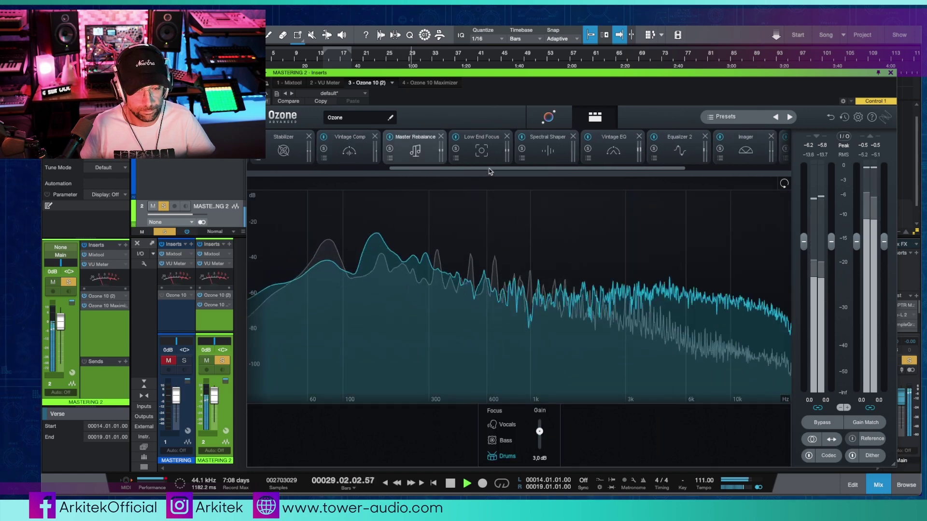
scroll(445, 150, "right", 1)
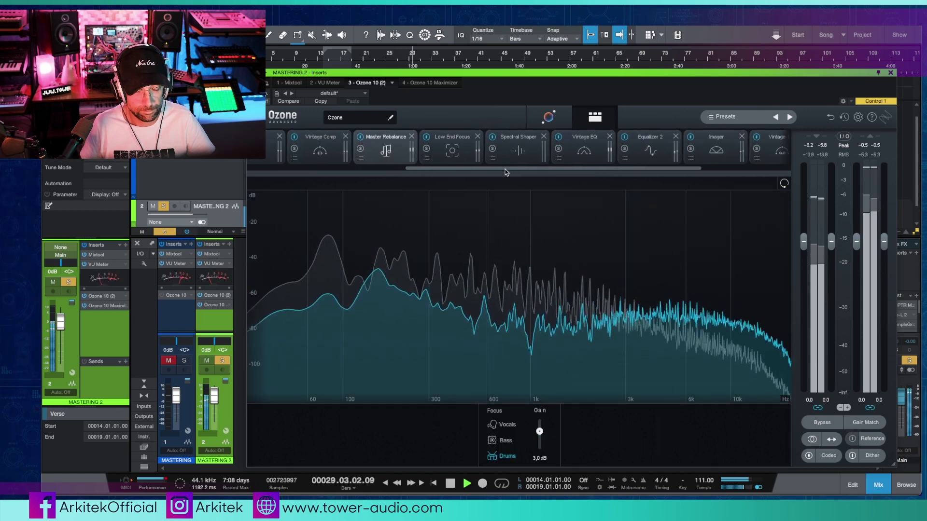
left_click(454, 151)
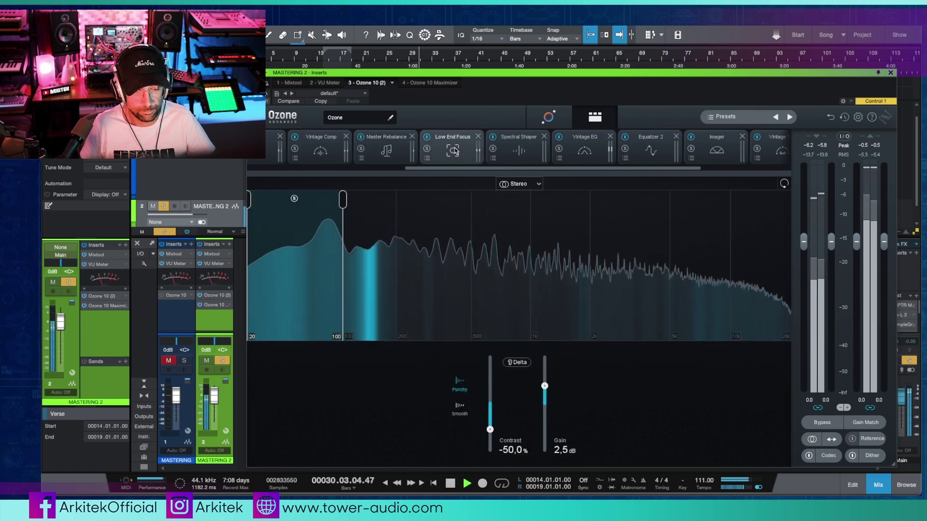
left_click(526, 150)
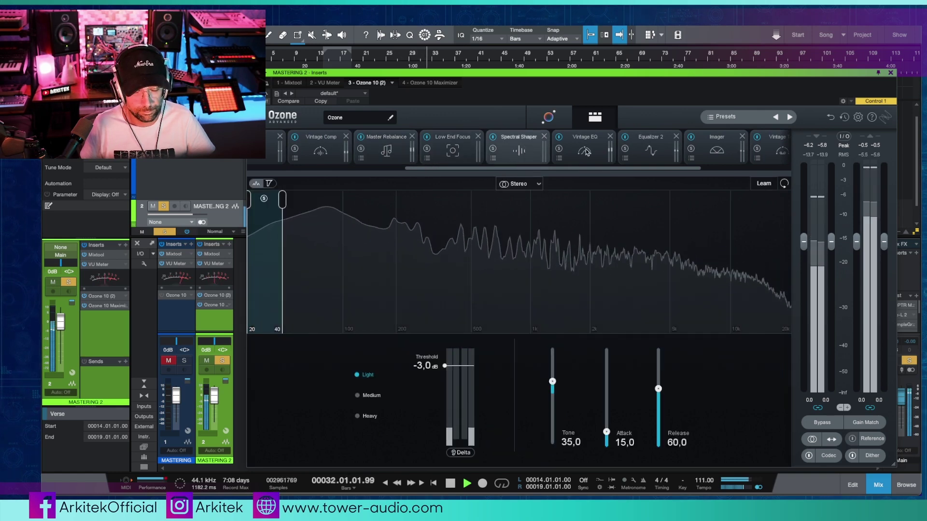
left_click(585, 151)
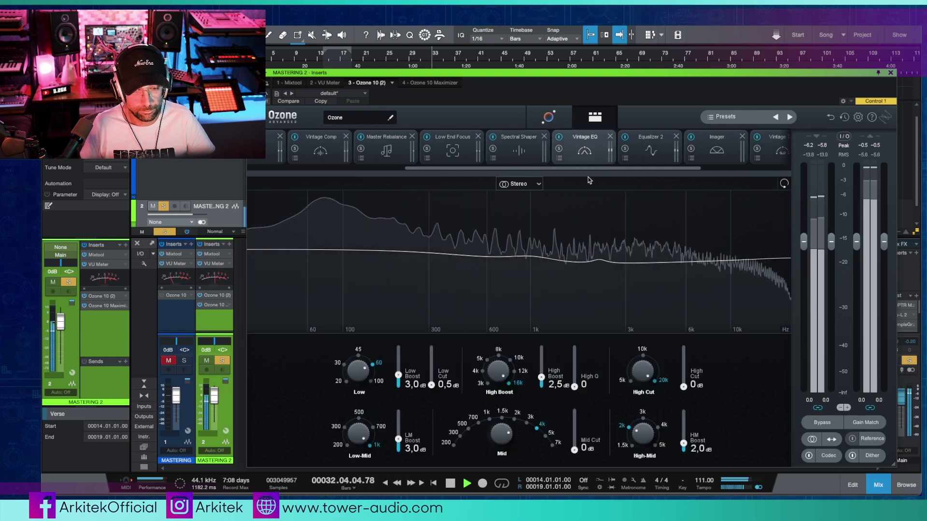
- Review the settings of the Equalizer 2, Imager, Vintage Tape and Maximizer modules at the end of the chain
left_click_drag(585, 168, 640, 172)
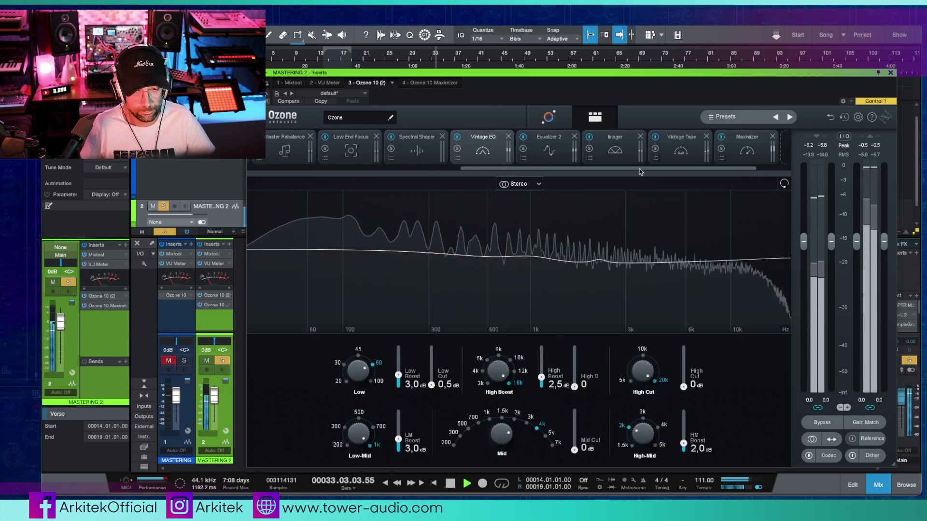
left_click(551, 151)
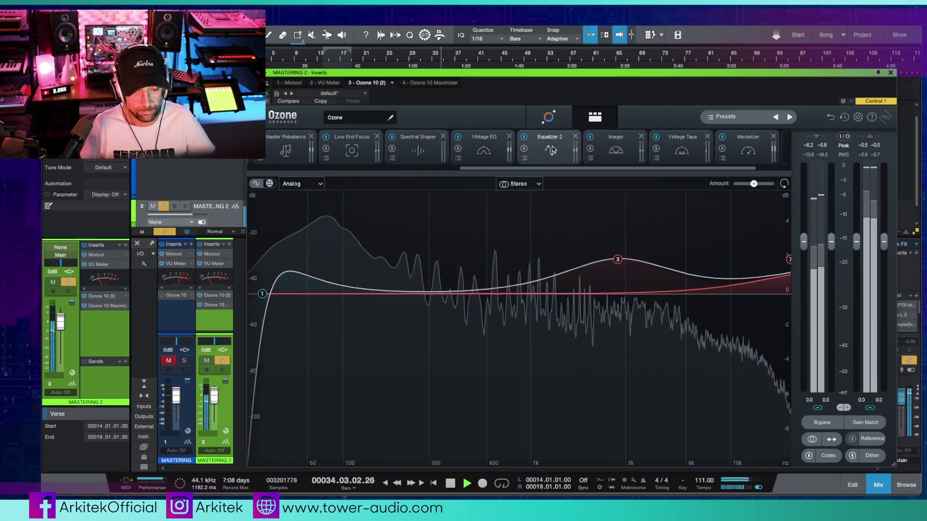
left_click(620, 151)
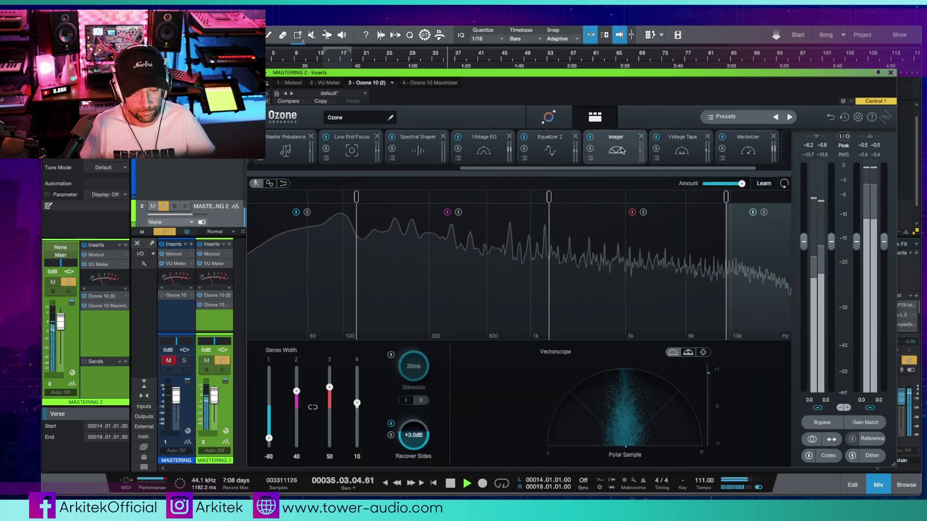
left_click(682, 151)
left_click_drag(652, 173, 697, 172)
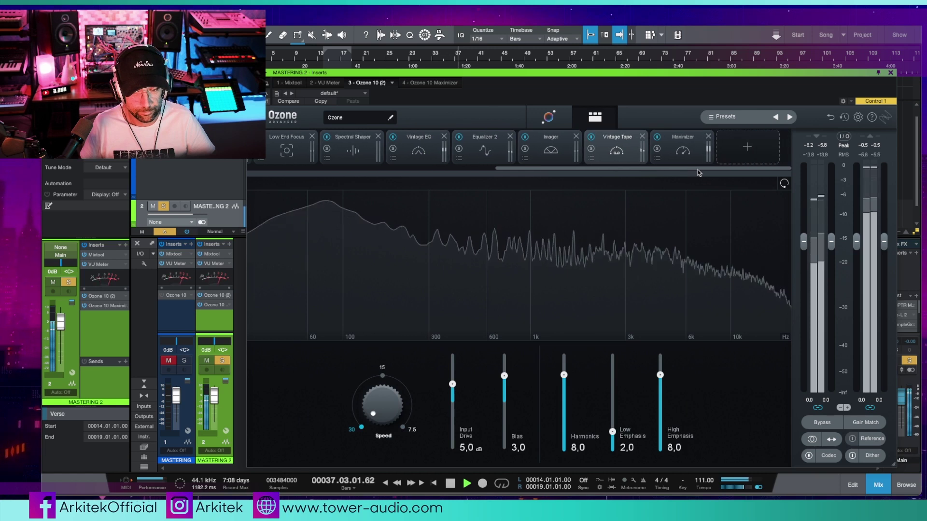
left_click(682, 147)
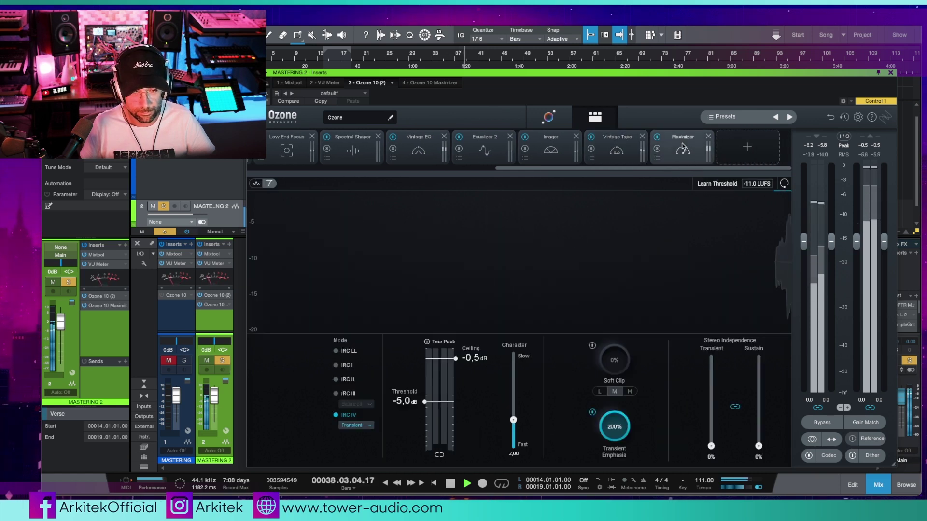
- Open the separate Ozone 10 Maximizer insert on MASTERING 2 and reposition its window so all its controls are visible
left_click(214, 305)
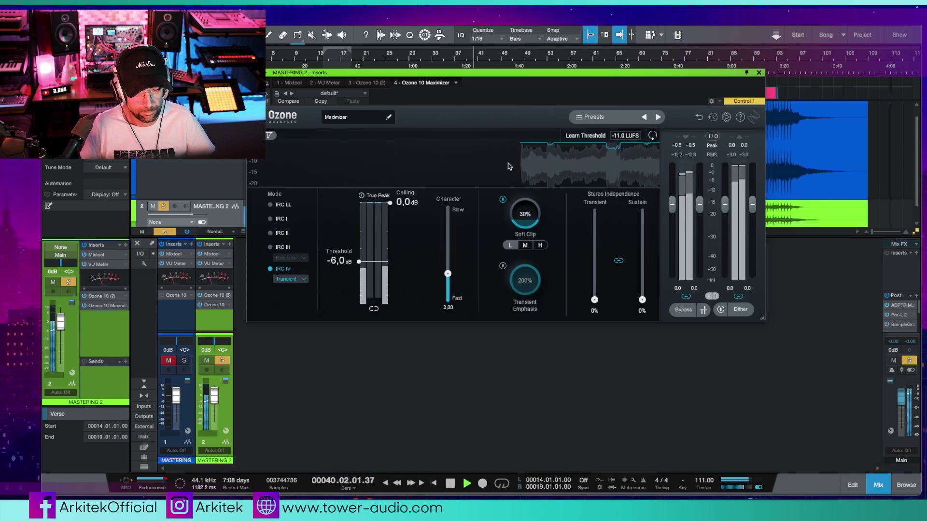
left_click_drag(582, 84, 584, 88)
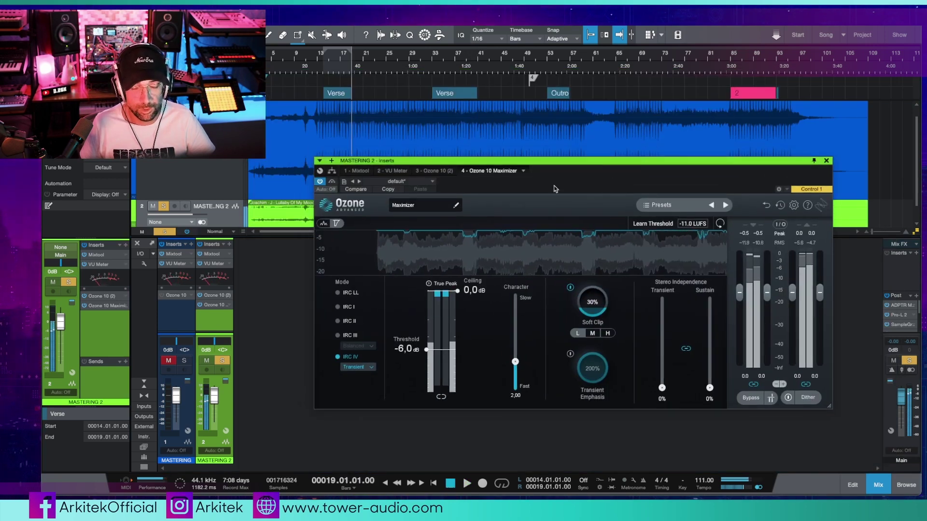